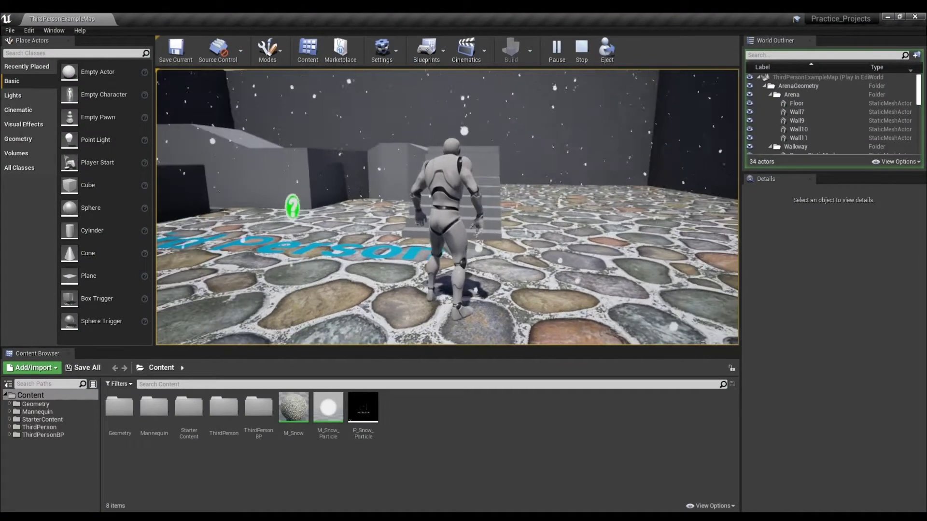
- Run the character around the level in play mode to examine the falling snow and snow-covered ground, ending the play session when done
{"action": "key", "text": "w"}
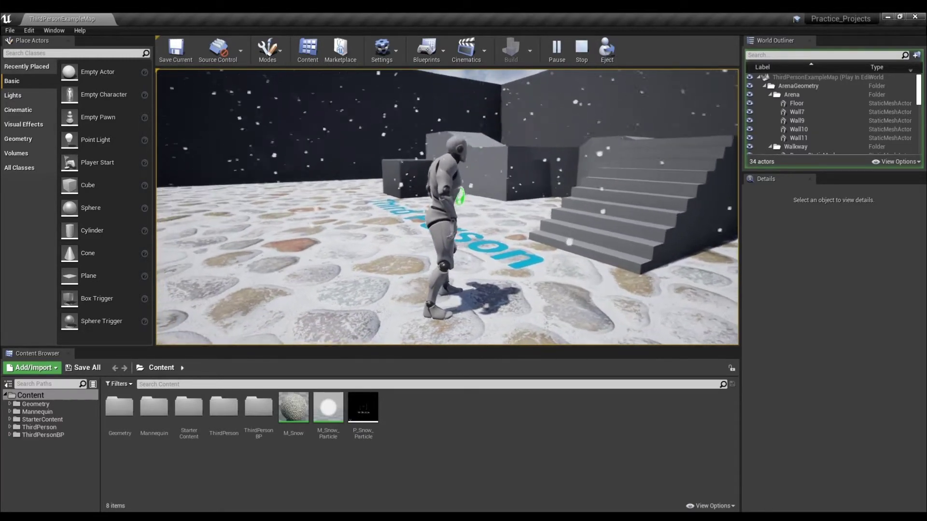
{"action": "key", "text": "w"}
{"action": "key", "text": "d"}
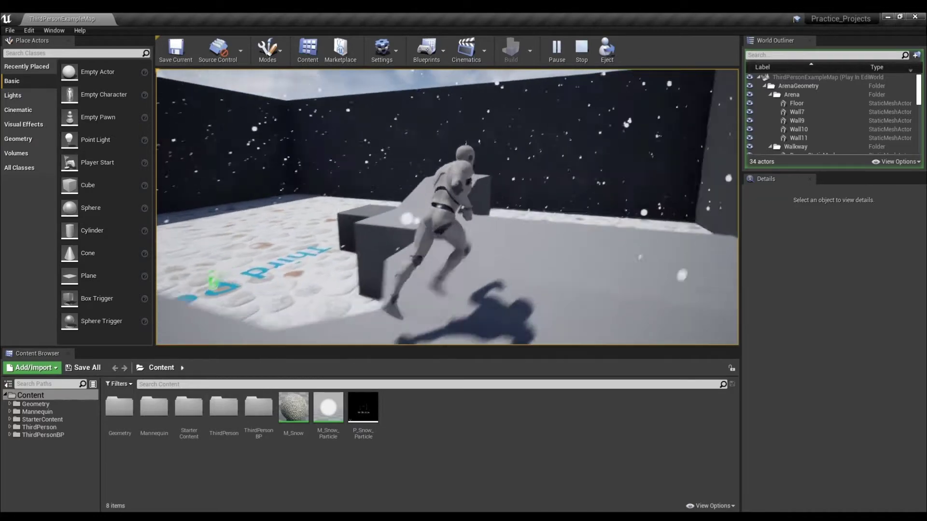
{"action": "key", "text": "w"}
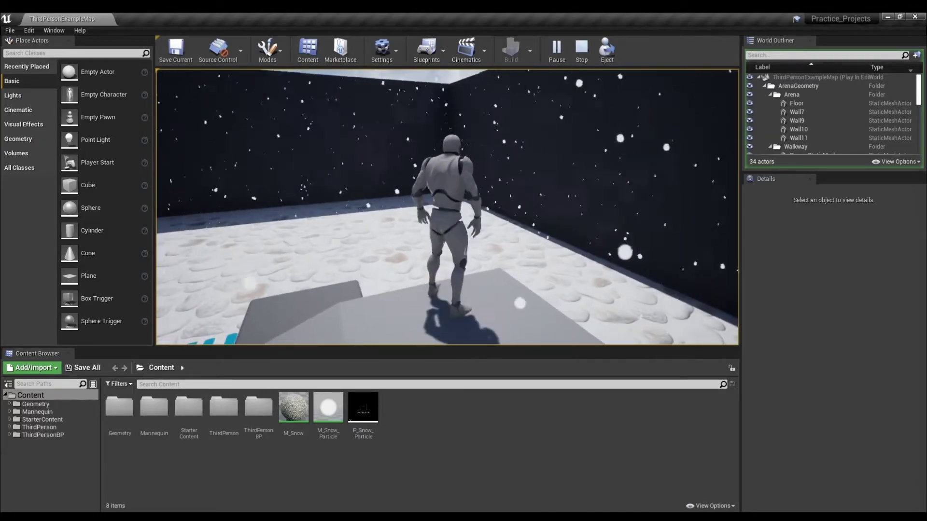
{"action": "key", "text": "d"}
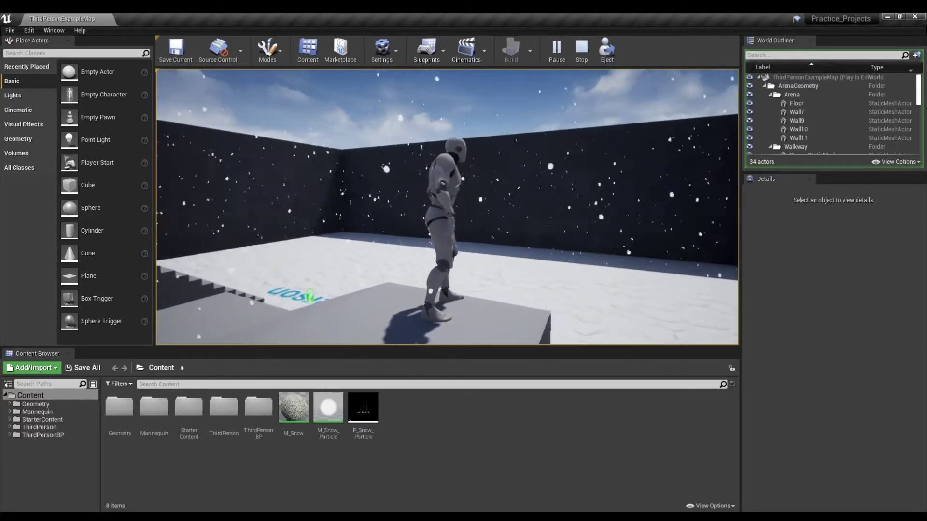
{"action": "key", "text": "a"}
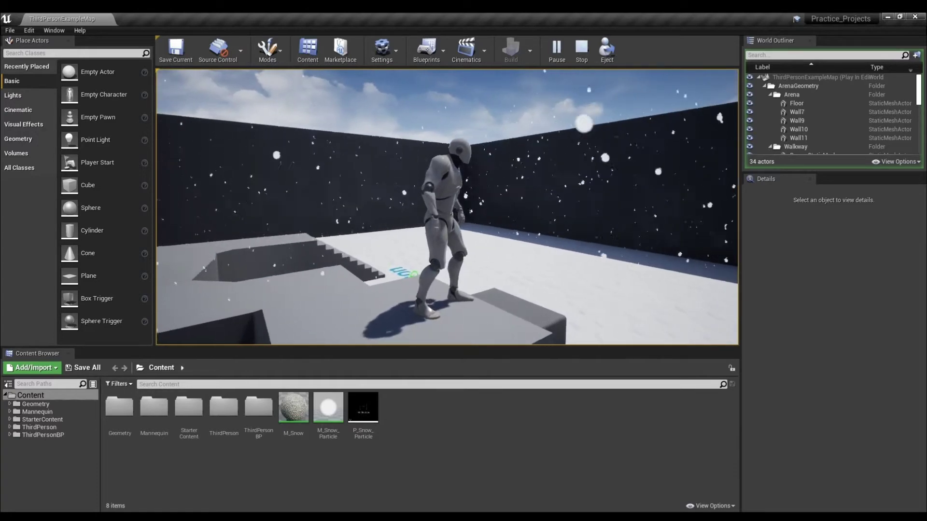
{"action": "key", "text": "d"}
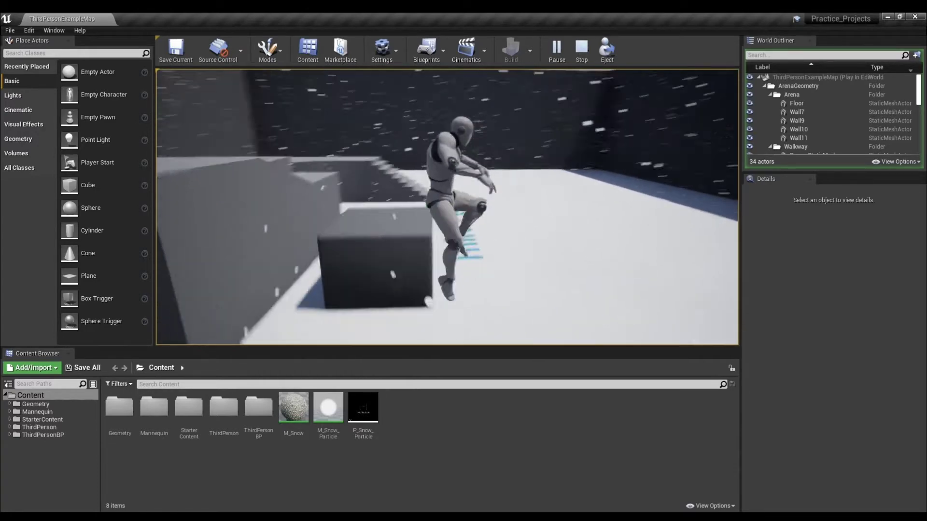
{"action": "key", "text": "w"}
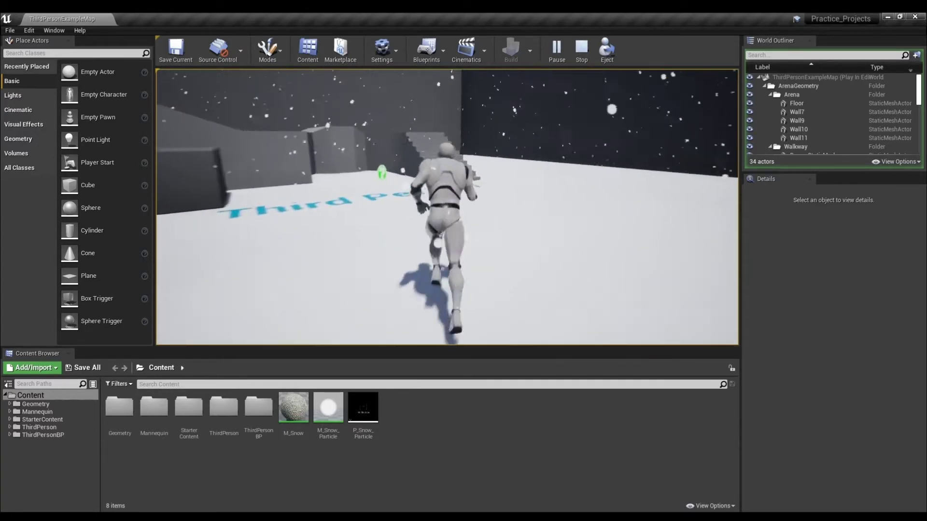
{"action": "key", "text": "a"}
{"action": "key", "text": "s"}
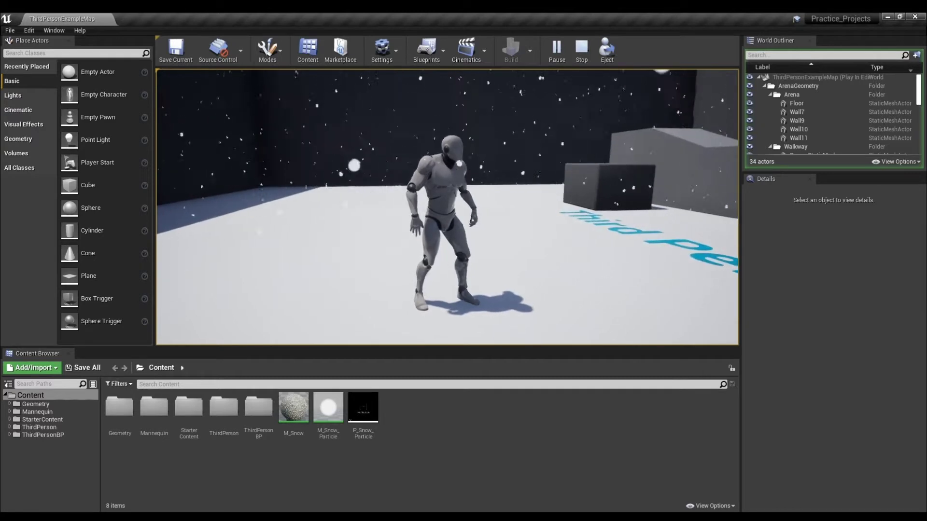
{"action": "key", "text": "Escape"}
- Create a new material in the Content folder and name it M_Snow_Particle
{"action": "right_click", "coordinate": [359, 408]}
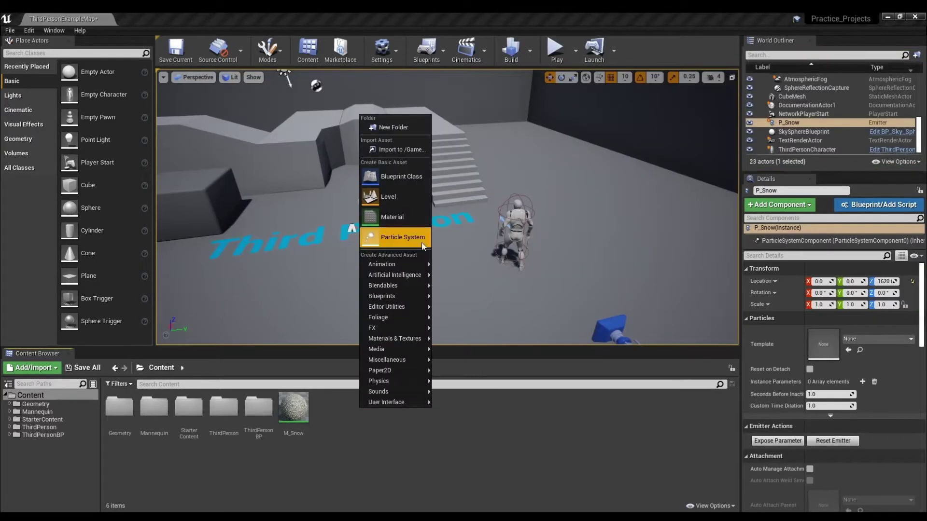
{"action": "left_click", "coordinate": [389, 213]}
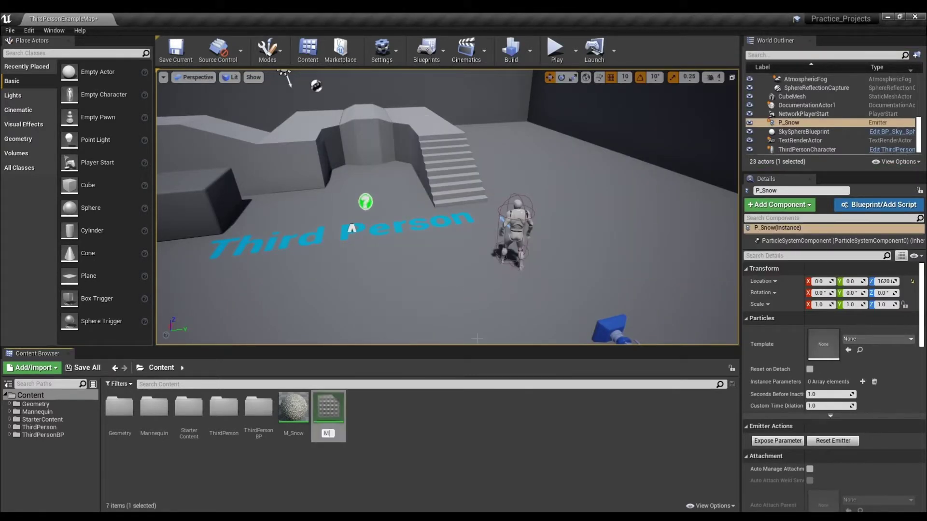
{"action": "type", "text": "M_Snow_"}
{"action": "key", "text": "Return"}
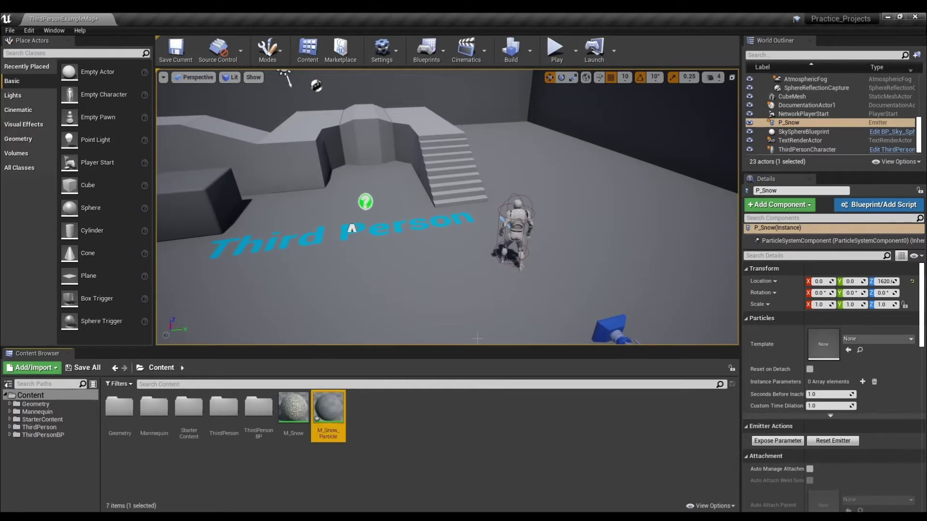
- Open the M_Snow_Particle material for editing and set its blend mode to Translucent
{"action": "double_click", "coordinate": [328, 409]}
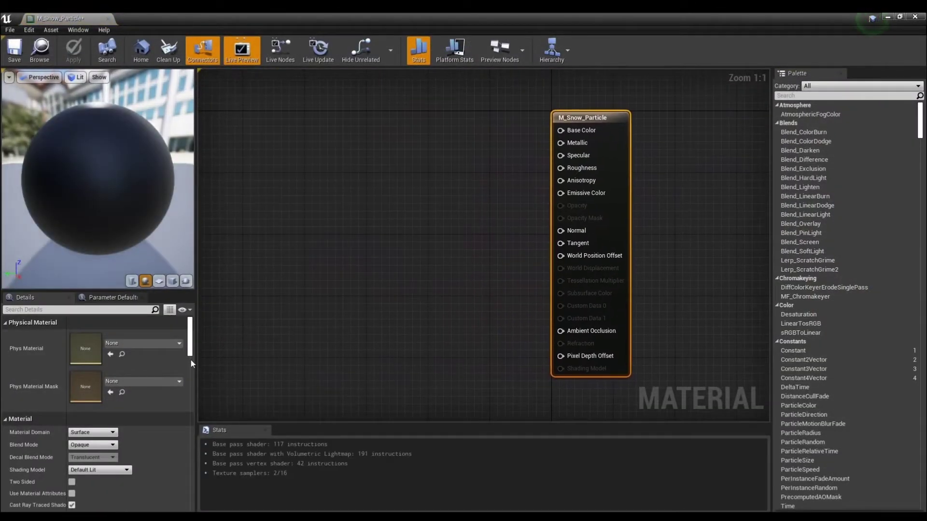
{"action": "left_click", "coordinate": [100, 447]}
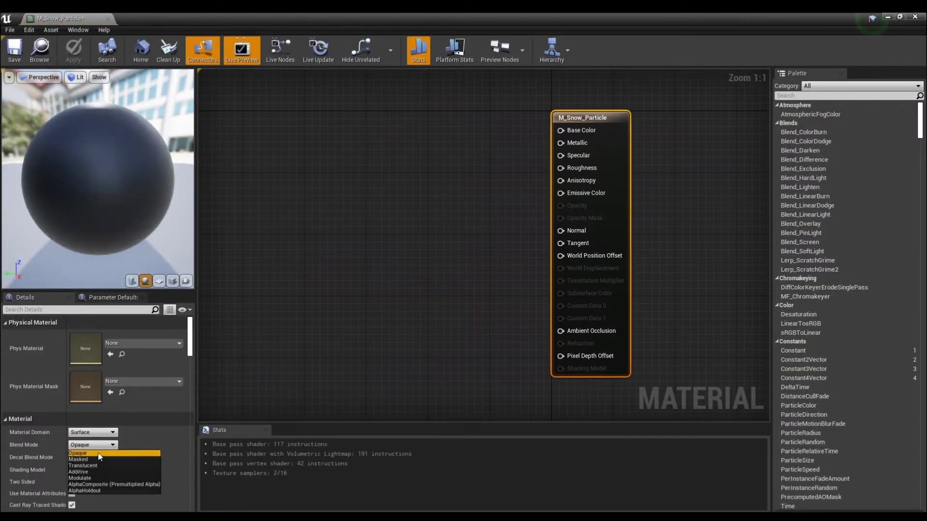
{"action": "left_click", "coordinate": [98, 465]}
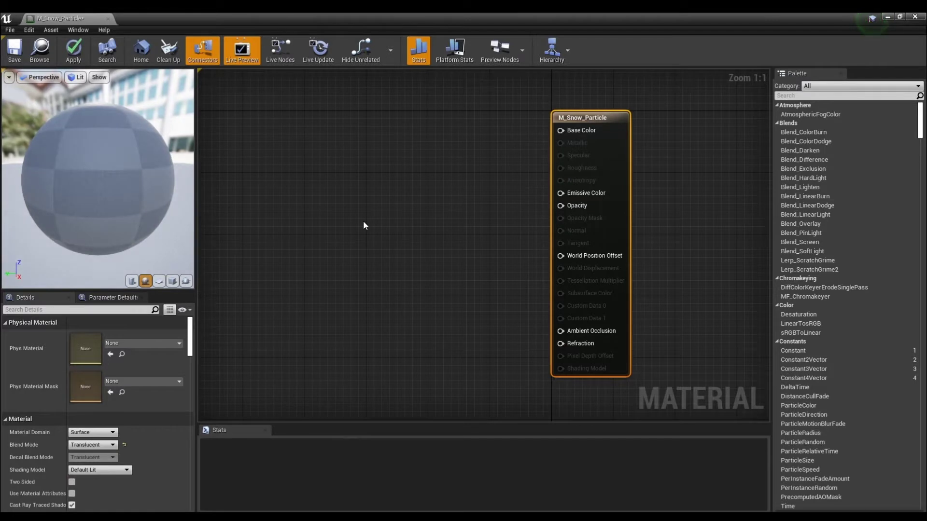
- Add a Constant3Vector node to the material graph, above and to the left of the material output node
{"action": "right_click_drag", "start_coordinate": [363, 225], "coordinate": [451, 238]}
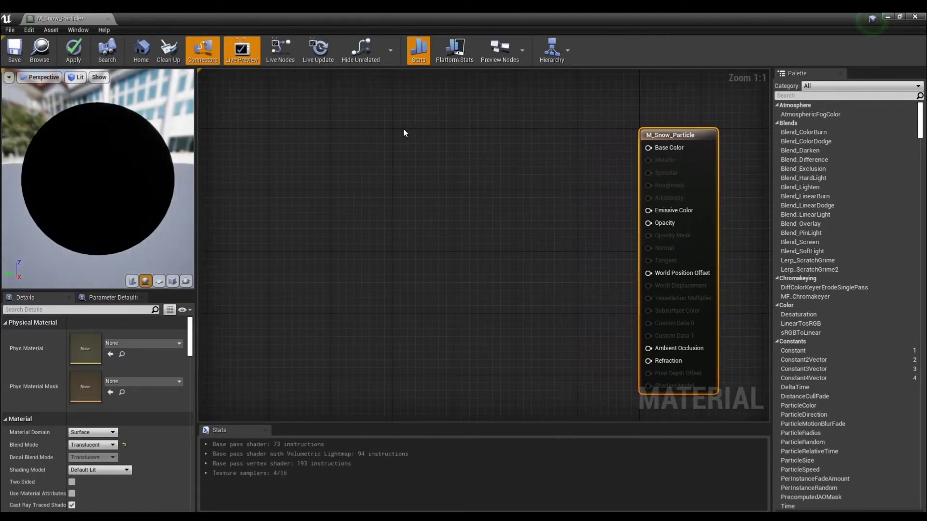
{"action": "key", "text": "3"}
{"action": "left_click", "coordinate": [422, 126]}
{"action": "left_click_drag", "start_coordinate": [442, 130], "coordinate": [468, 100]}
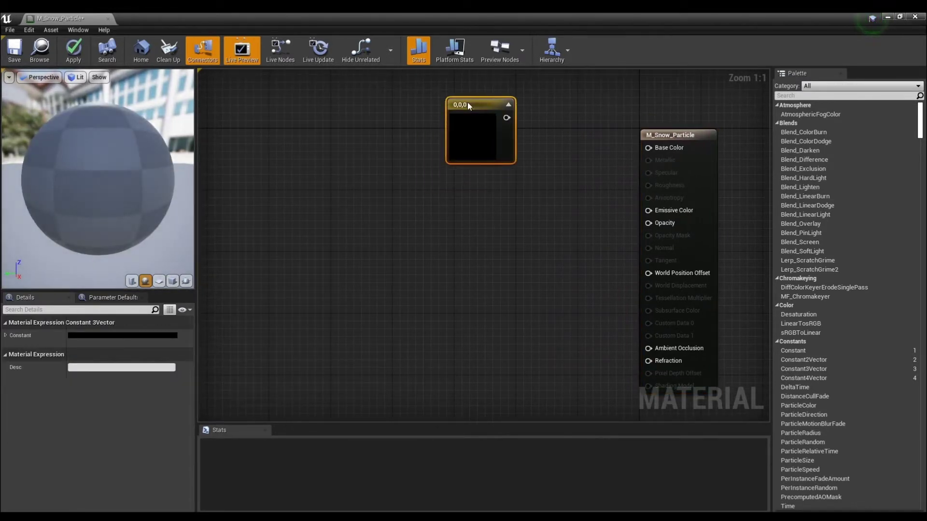
- Set the Constant3Vector node's color to white with R, G and B all at 1
{"action": "left_click", "coordinate": [144, 335]}
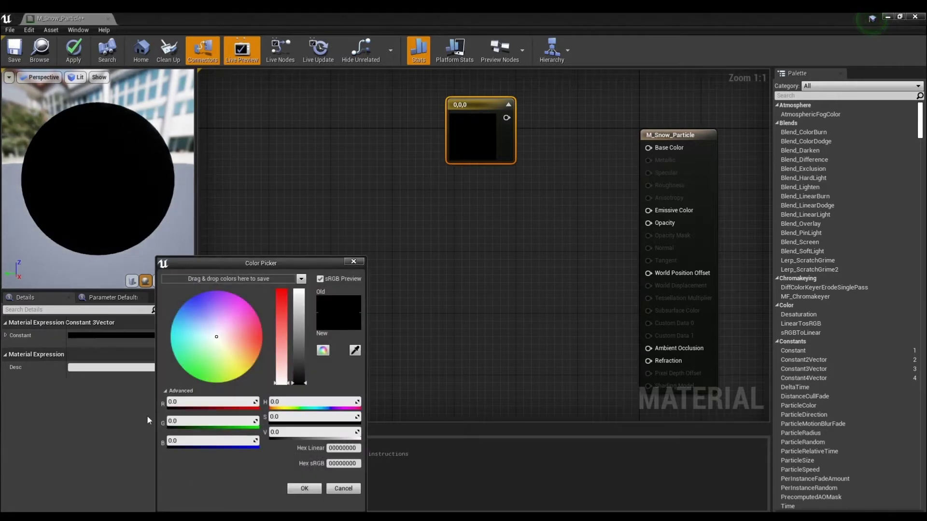
{"action": "type", "text": "1"}
{"action": "key", "text": "Tab"}
{"action": "type", "text": "1"}
{"action": "key", "text": "Tab"}
{"action": "type", "text": "1"}
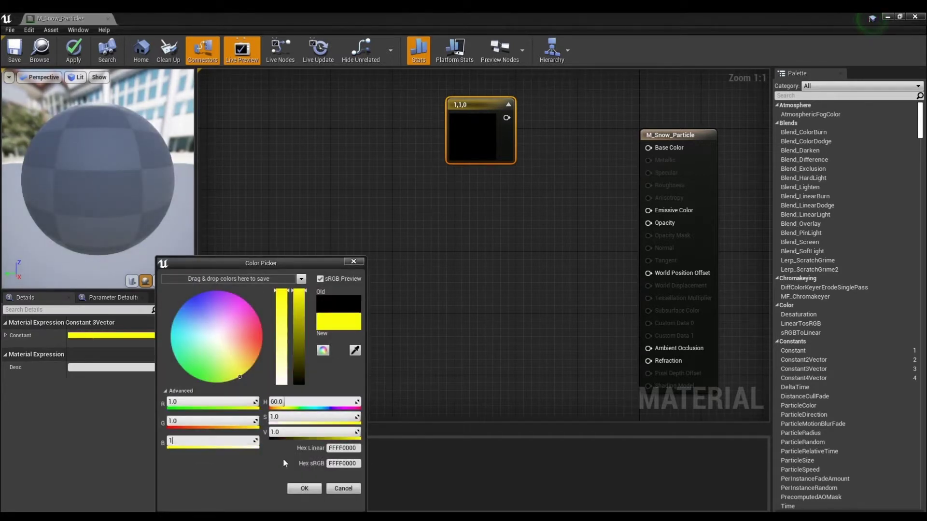
{"action": "left_click", "coordinate": [316, 490]}
- Connect the white color constant to the material's Base Color and move the constant closer to the output node
{"action": "left_click_drag", "start_coordinate": [507, 117], "coordinate": [656, 151]}
{"action": "left_click_drag", "start_coordinate": [468, 106], "coordinate": [522, 91]}
{"action": "left_click", "coordinate": [517, 197]}
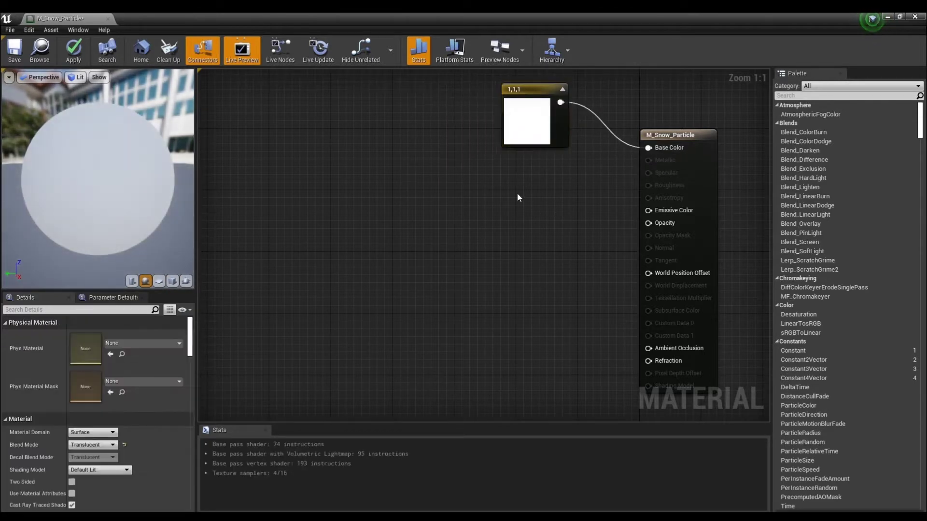
- Add a ParticleColor node and place it in free space to the left of the material output node
{"action": "right_click", "coordinate": [410, 189]}
{"action": "type", "text": "particle"}
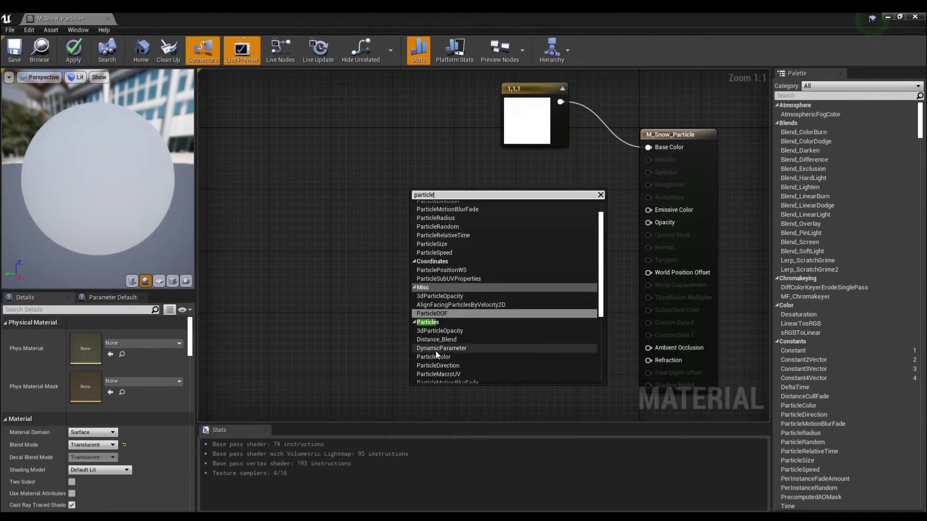
{"action": "left_click", "coordinate": [439, 356]}
{"action": "left_click_drag", "start_coordinate": [429, 193], "coordinate": [341, 165]}
{"action": "right_click_drag", "start_coordinate": [431, 199], "coordinate": [468, 207]}
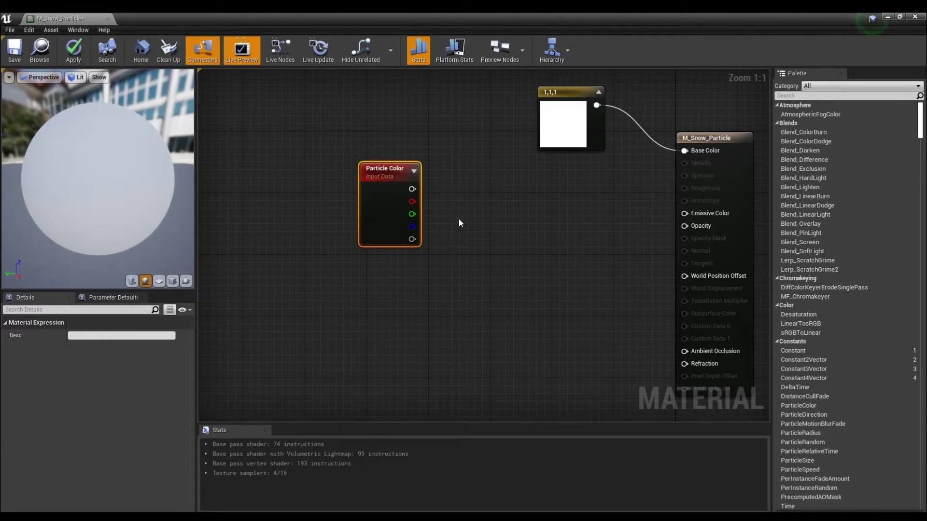
- Add a RadialGradientExponential node below the Particle Color node
{"action": "right_click", "coordinate": [391, 292]}
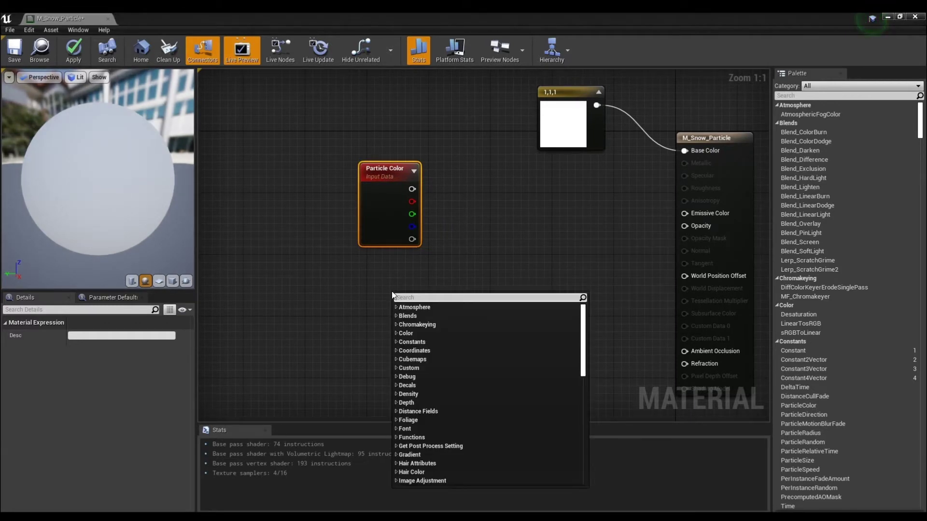
{"action": "type", "text": "radial"}
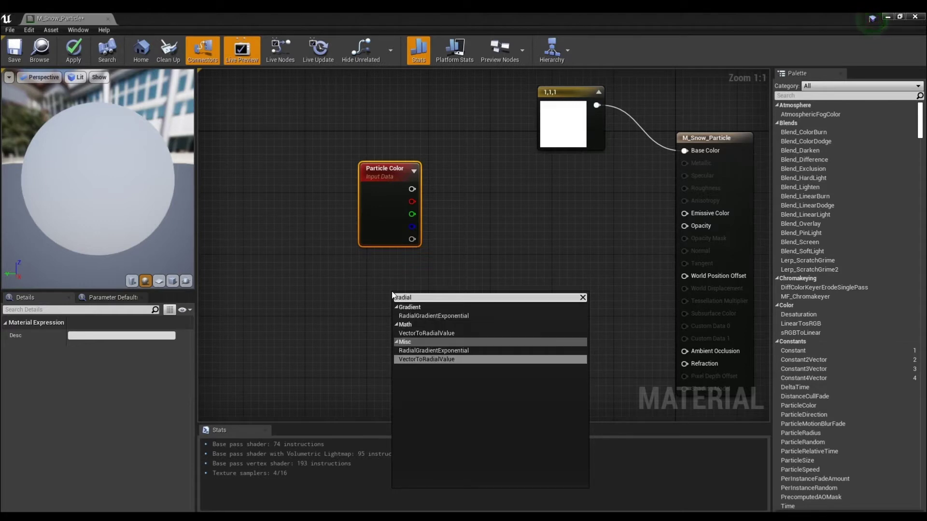
{"action": "left_click", "coordinate": [424, 315]}
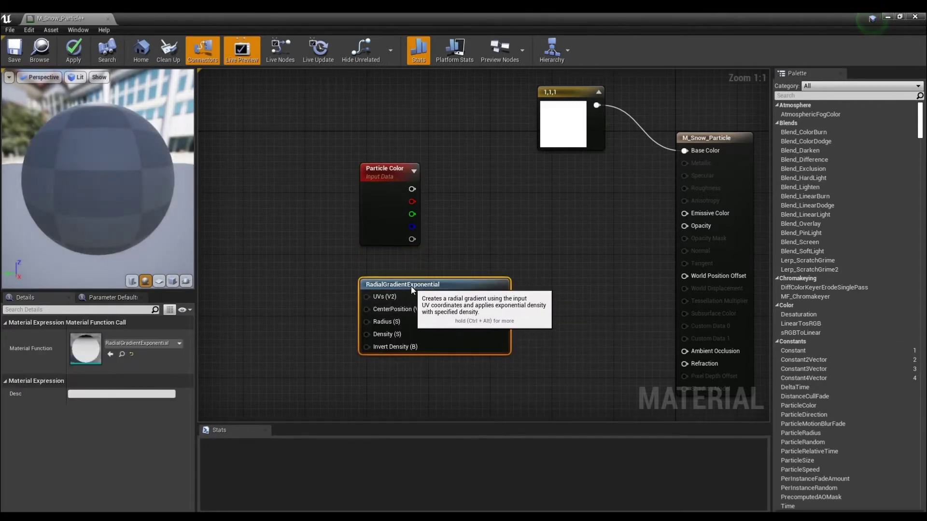
- Place two scalar parameter nodes, one above the other, to the left of the RadialGradientExponential node
{"action": "left_click", "coordinate": [455, 244]}
{"action": "right_click_drag", "start_coordinate": [455, 244], "coordinate": [541, 212]}
{"action": "key", "text": "s"}
{"action": "left_click", "coordinate": [329, 255]}
{"action": "type", "text": "ss"}
{"action": "left_click", "coordinate": [337, 331]}
{"action": "key", "text": "s"}
{"action": "left_click", "coordinate": [334, 322]}
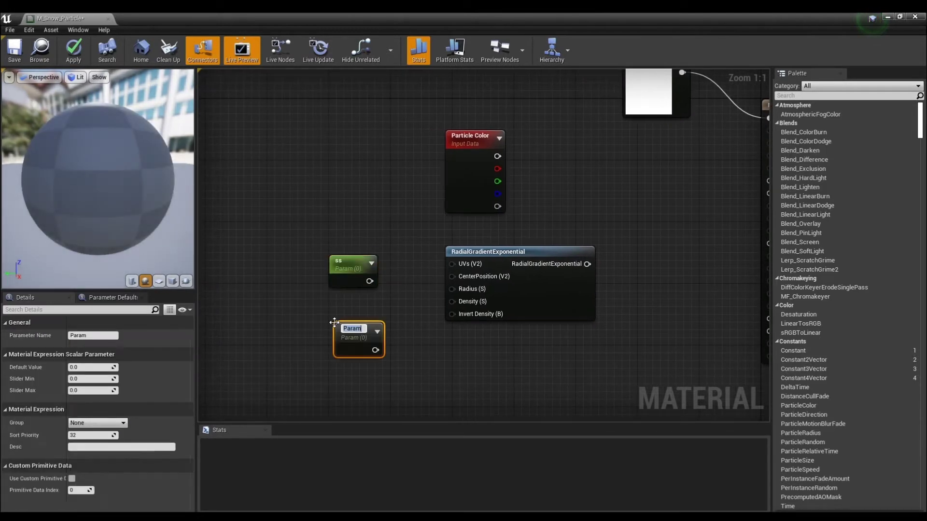
- Rename the upper scalar parameter as Radius
{"action": "left_click", "coordinate": [350, 273]}
{"action": "left_click", "coordinate": [107, 336]}
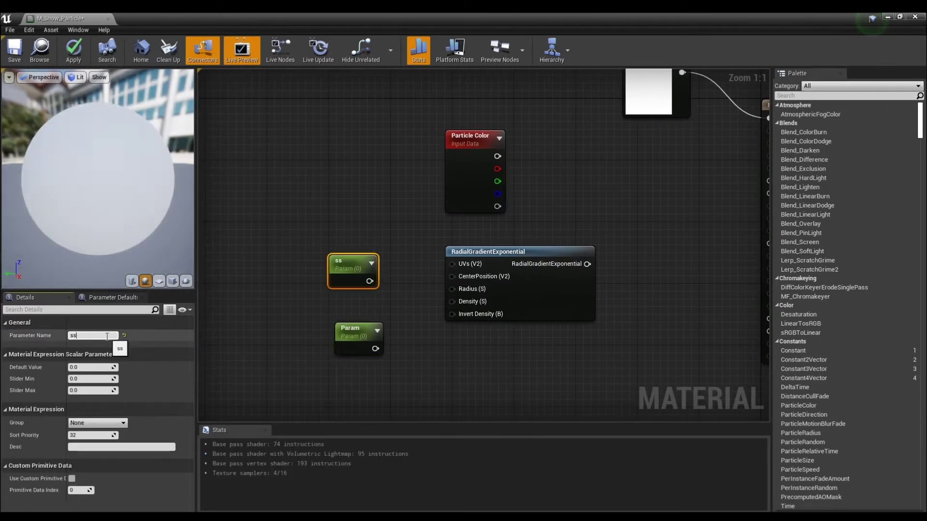
{"action": "double_click", "coordinate": [107, 335]}
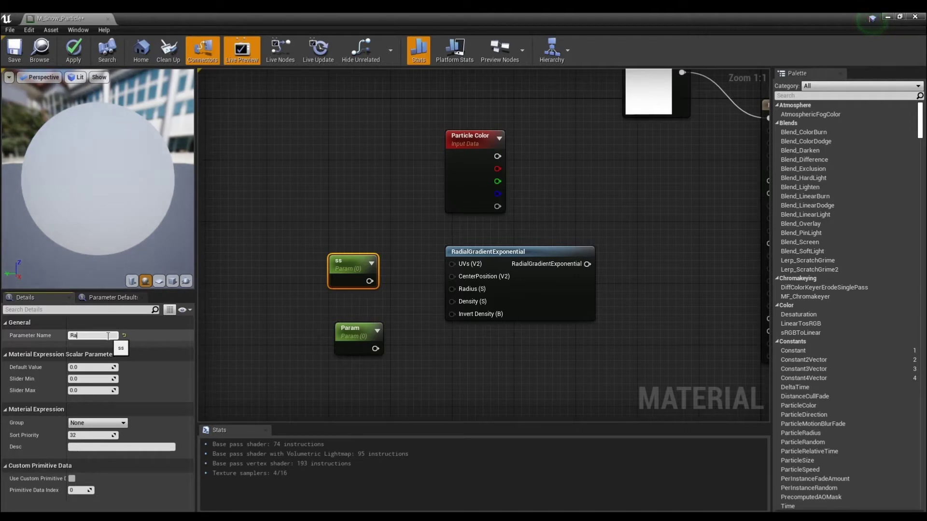
{"action": "type", "text": "Radius"}
{"action": "key", "text": "Return"}
- Name the lower scalar parameter Density and set its default value to 5
{"action": "left_click", "coordinate": [352, 335]}
{"action": "left_click", "coordinate": [96, 336]}
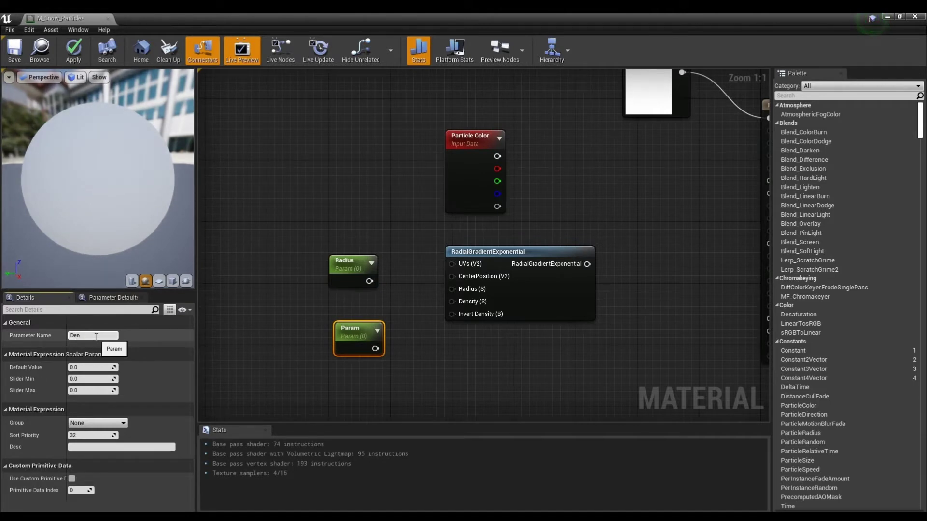
{"action": "type", "text": "Density"}
{"action": "key", "text": "Return"}
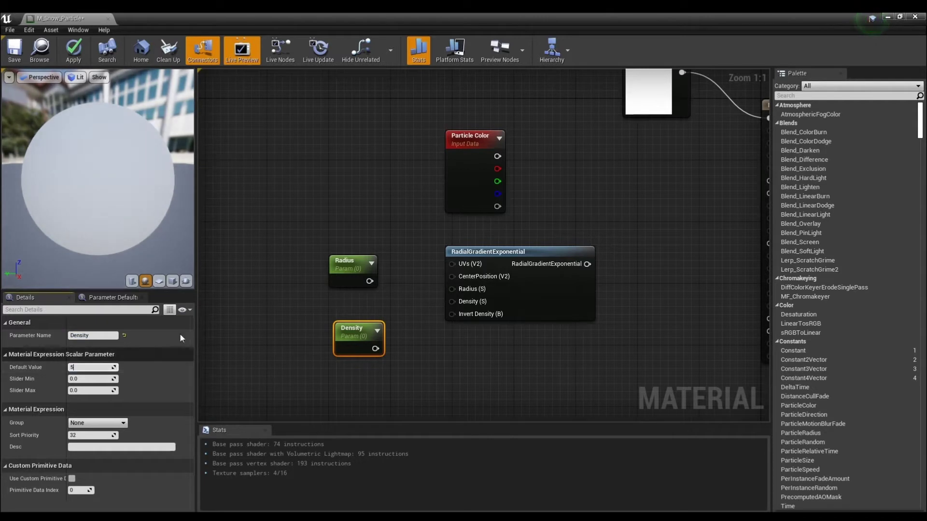
- Set the default value of the Radius parameter to 0.5
{"action": "left_click", "coordinate": [344, 263]}
{"action": "left_click", "coordinate": [91, 367]}
{"action": "type", "text": "0.5"}
{"action": "key", "text": "Return"}
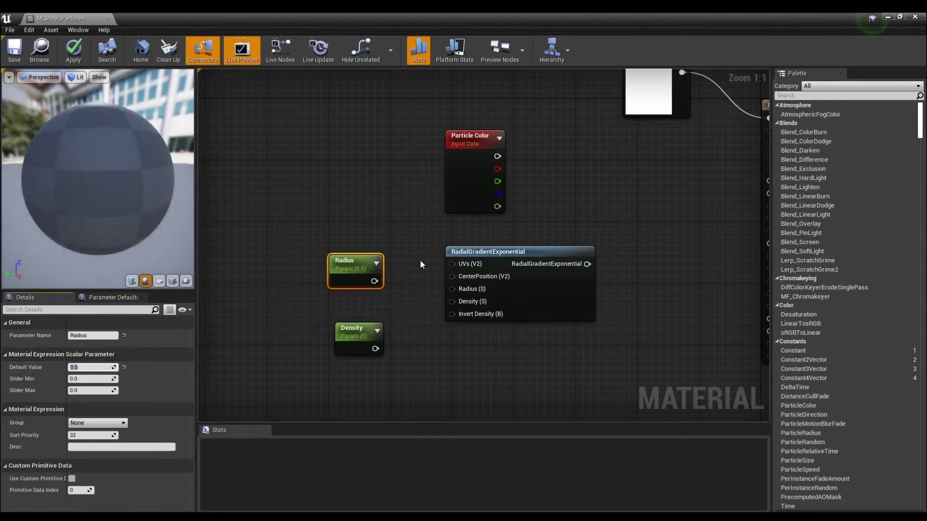
- Connect the Radius and Density parameters to the matching Radius and Density inputs of the RadialGradientExponential node
{"action": "left_click_drag", "start_coordinate": [378, 281], "coordinate": [452, 288]}
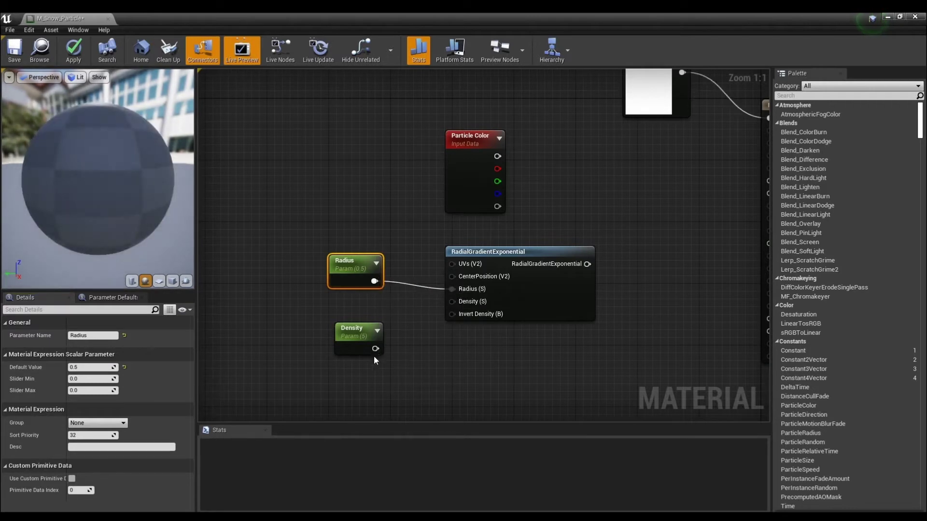
{"action": "left_click_drag", "start_coordinate": [376, 349], "coordinate": [452, 302]}
{"action": "left_click", "coordinate": [357, 338]}
- Select the Radius, Density and RadialGradientExponential nodes together and shift them left in the graph to free up space
{"action": "right_click_drag", "start_coordinate": [579, 202], "coordinate": [529, 234]}
{"action": "scroll", "coordinate": [530, 234], "scroll_direction": "down", "scroll_amount": 2}
{"action": "left_click_drag", "start_coordinate": [358, 251], "coordinate": [471, 344]}
{"action": "scroll", "coordinate": [511, 227], "scroll_direction": "up", "scroll_amount": 1}
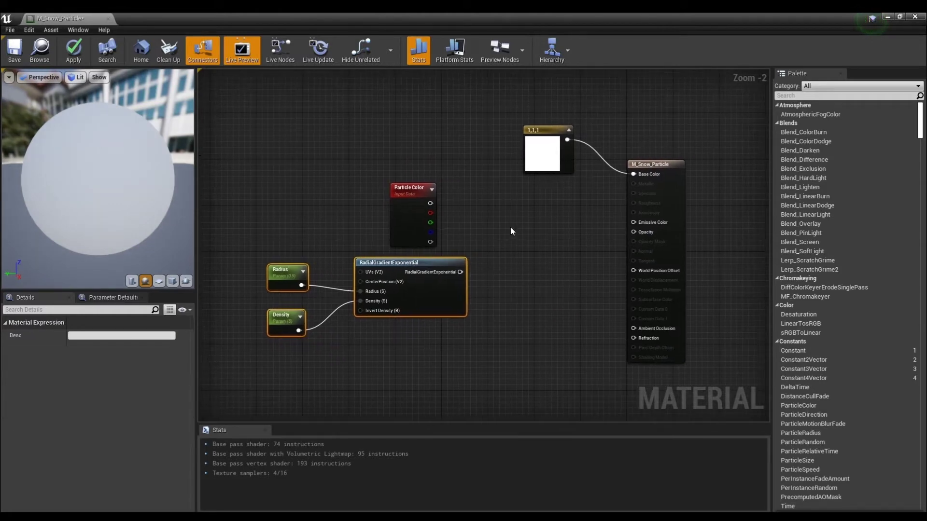
- Add two Multiply nodes, one above the other, between the input nodes and the material output node
{"action": "left_click", "coordinate": [509, 217]}
{"action": "left_click", "coordinate": [502, 209]}
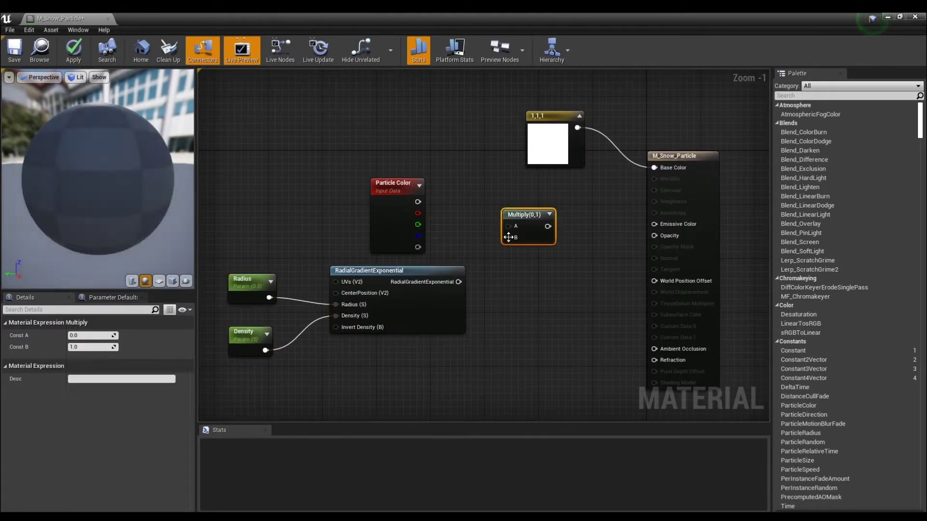
{"action": "left_click", "coordinate": [514, 276]}
{"action": "left_click_drag", "start_coordinate": [541, 283], "coordinate": [525, 271]}
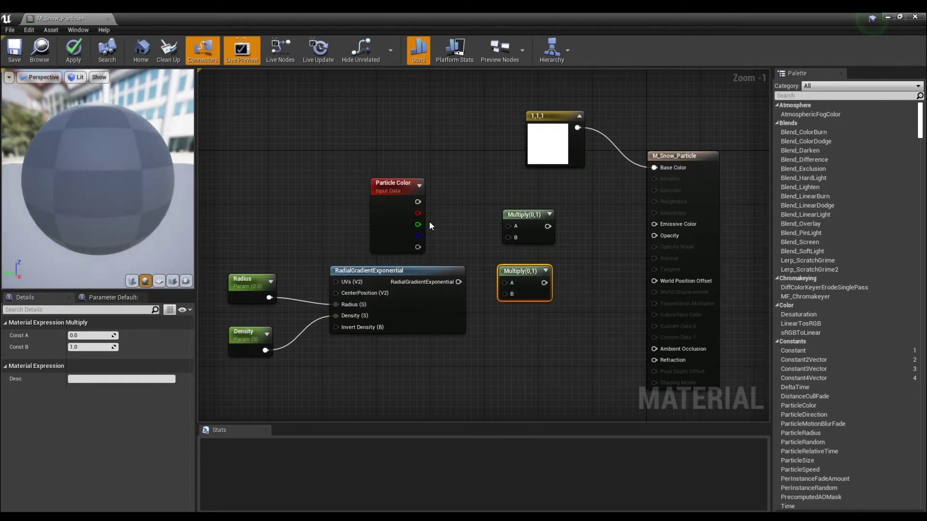
- Multiply Particle Color's RGB and alpha outputs each by the RadialGradientExponential output, feeding the results into Emissive Color and Opacity respectively
{"action": "left_click_drag", "start_coordinate": [418, 201], "coordinate": [512, 231]}
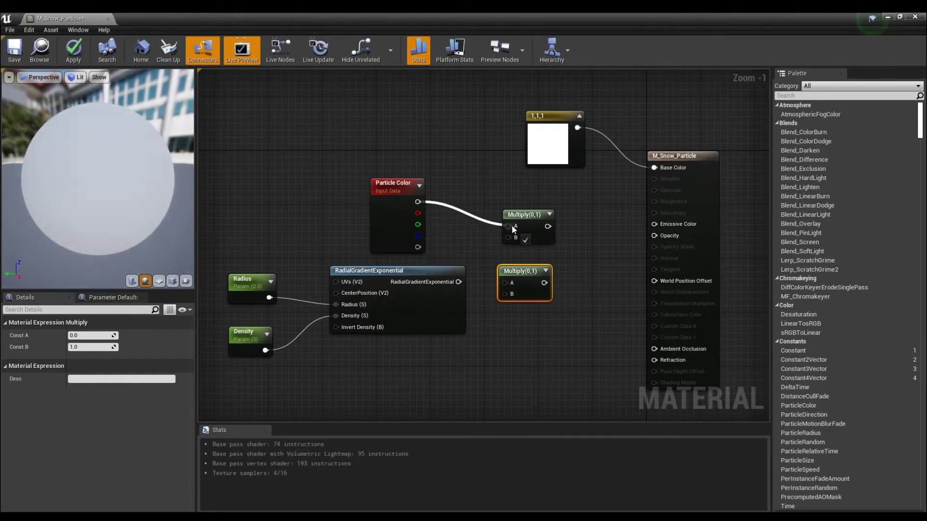
{"action": "left_click_drag", "start_coordinate": [458, 282], "coordinate": [508, 238]}
{"action": "left_click_drag", "start_coordinate": [418, 247], "coordinate": [654, 239]}
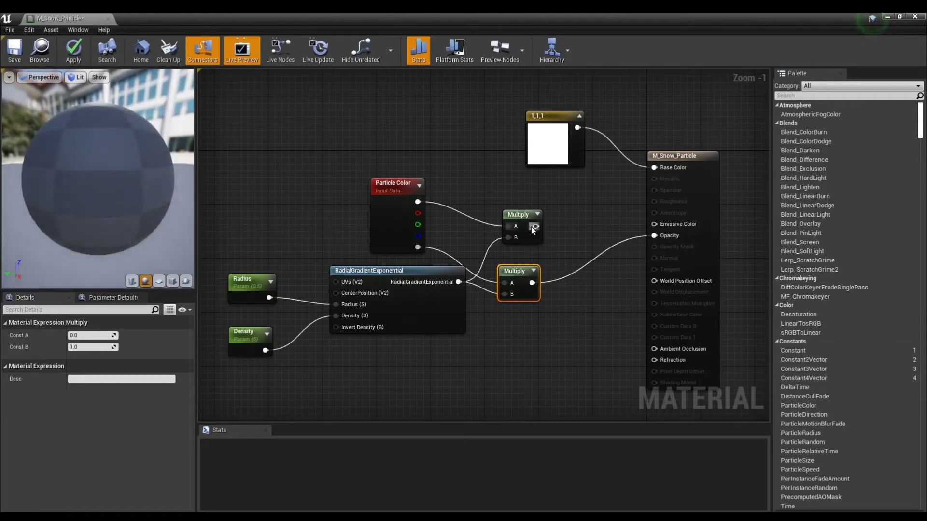
{"action": "left_click_drag", "start_coordinate": [535, 226], "coordinate": [654, 225]}
- Select the parameter, gradient, Particle Color and Multiply nodes together and shift them closer to the material output node
{"action": "left_click_drag", "start_coordinate": [251, 172], "coordinate": [451, 370]}
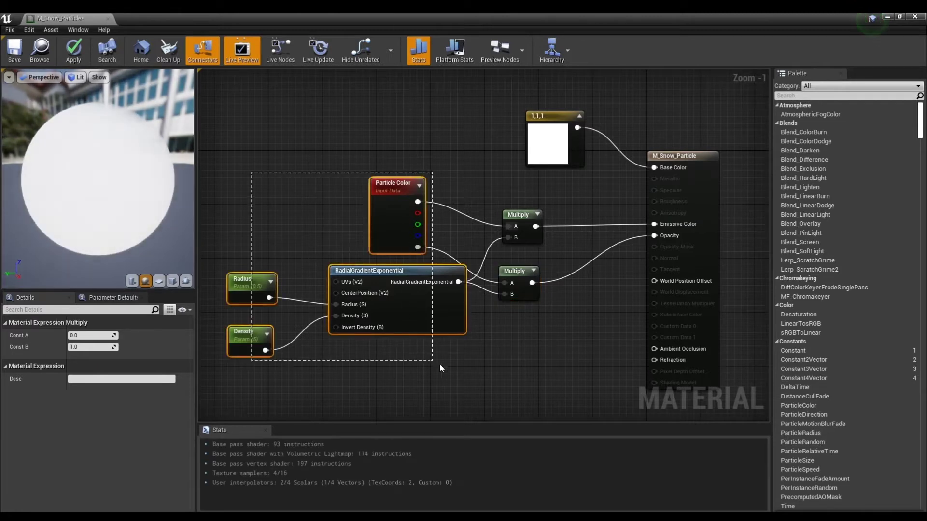
{"action": "left_click_drag", "start_coordinate": [513, 383], "coordinate": [513, 383]}
{"action": "left_click_drag", "start_coordinate": [531, 227], "coordinate": [574, 223]}
{"action": "left_click", "coordinate": [541, 177]}
- Switch the material preview to a cube, then save M_Snow_Particle and close its editor
{"action": "left_click", "coordinate": [172, 281]}
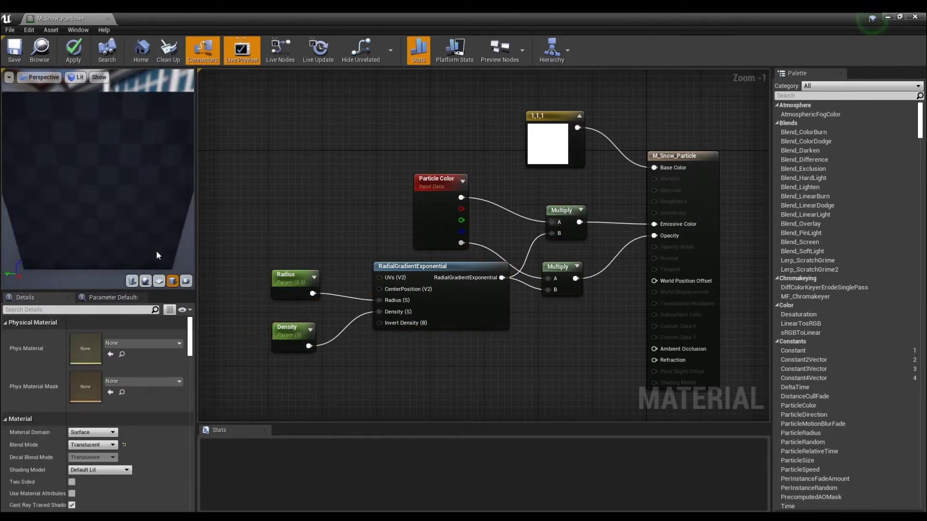
{"action": "left_click_drag", "start_coordinate": [134, 195], "coordinate": [111, 191]}
{"action": "left_click", "coordinate": [15, 49]}
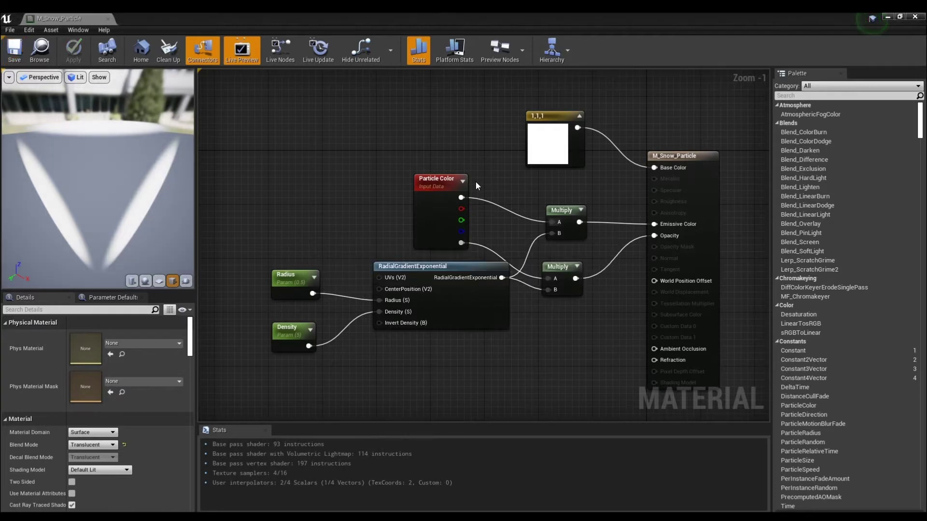
{"action": "left_click", "coordinate": [915, 16]}
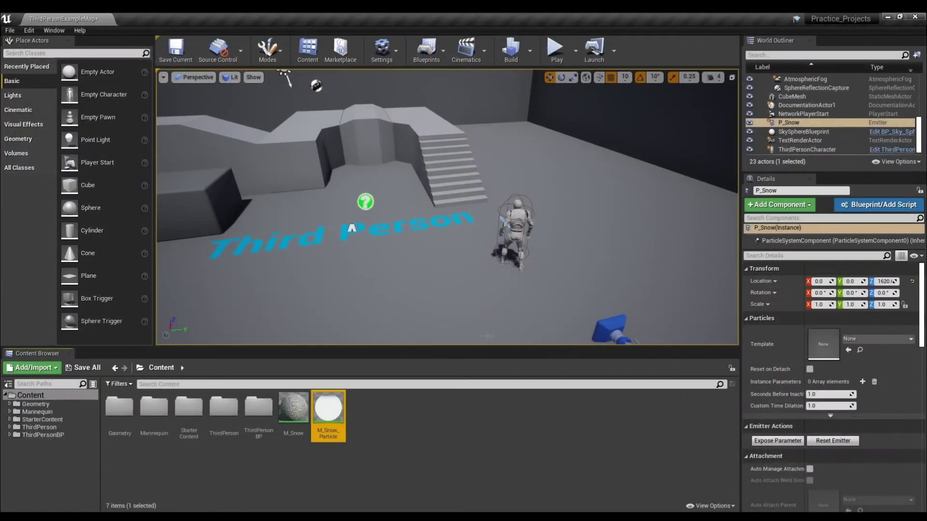
- Create a new Particle System asset named P_Snow_Particle in the Content folder
{"action": "left_click", "coordinate": [372, 409]}
{"action": "right_click", "coordinate": [373, 410]}
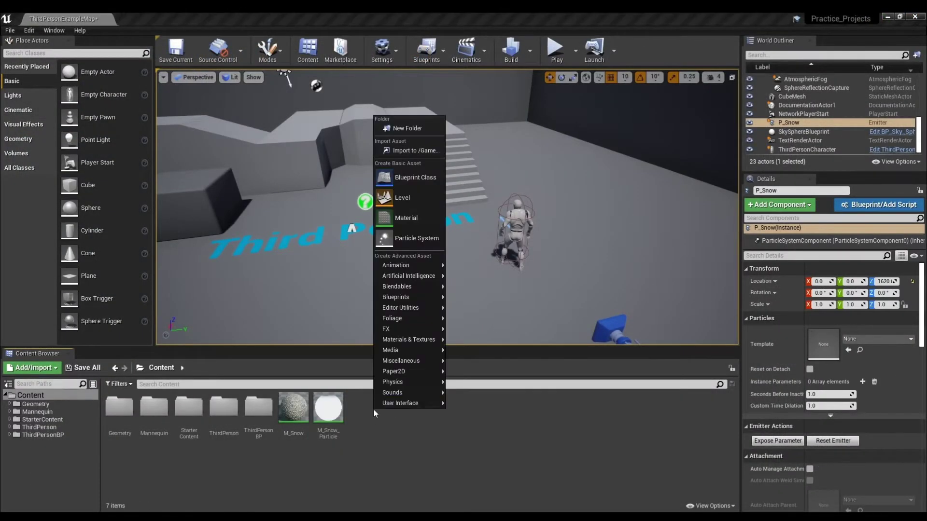
{"action": "left_click", "coordinate": [418, 239]}
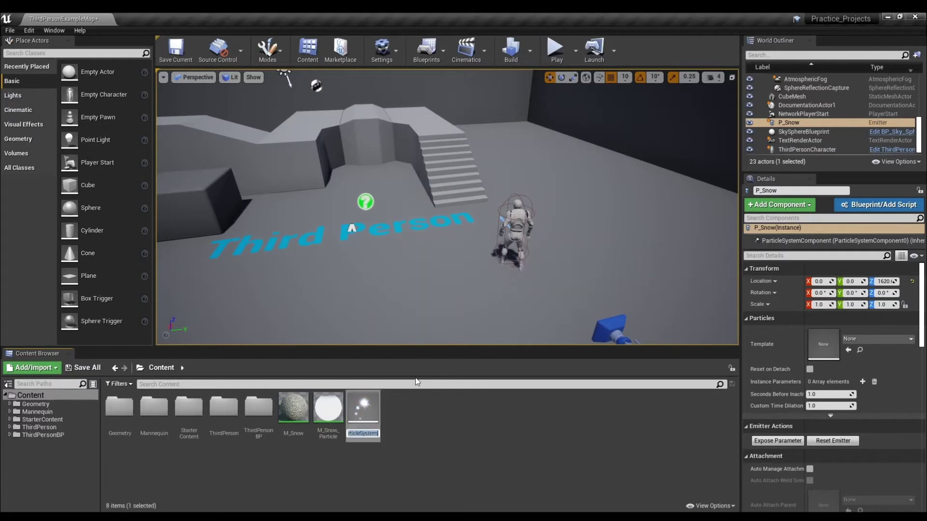
{"action": "type", "text": "P_Snow"}
{"action": "type", "text": "_Par"}
{"action": "type", "text": "ticle"}
{"action": "key", "text": "Return"}
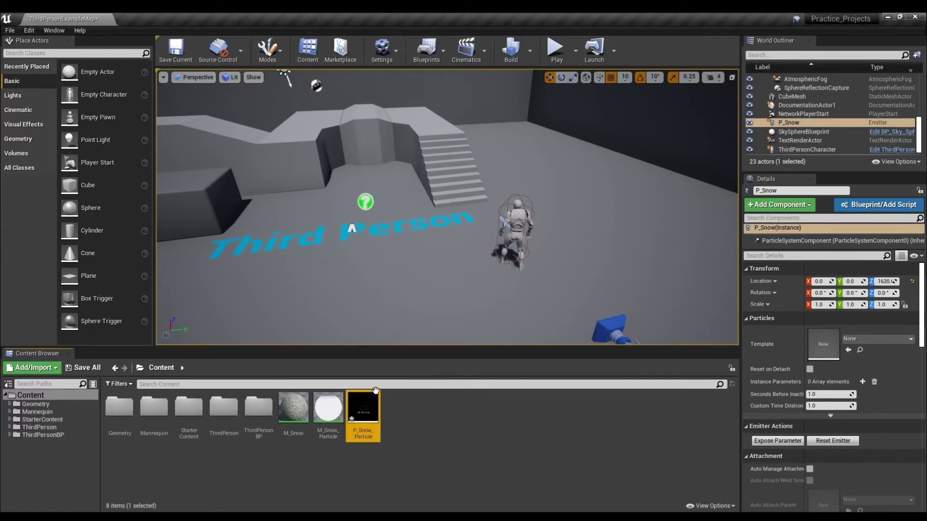
- Open P_Snow_Particle and assign the M_Snow_Particle material in the emitter's Required module
{"action": "double_click", "coordinate": [360, 409]}
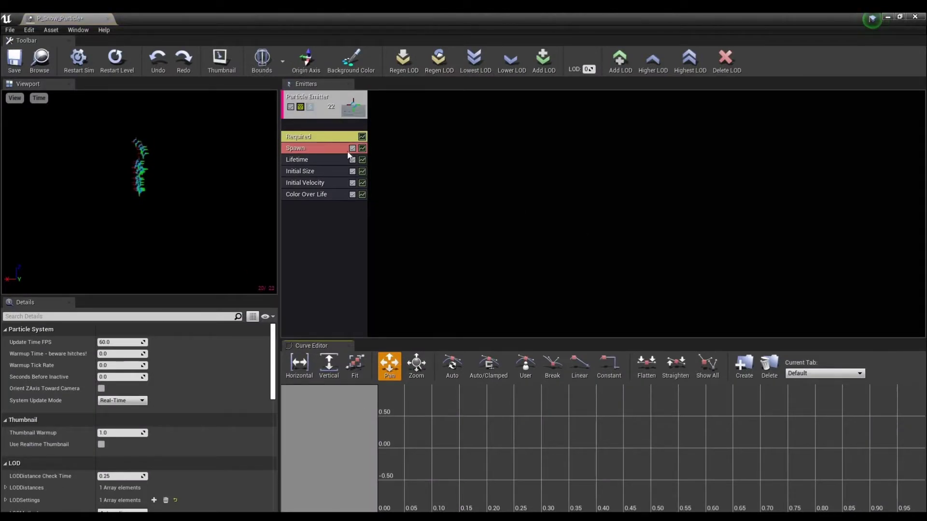
{"action": "left_click", "coordinate": [318, 139]}
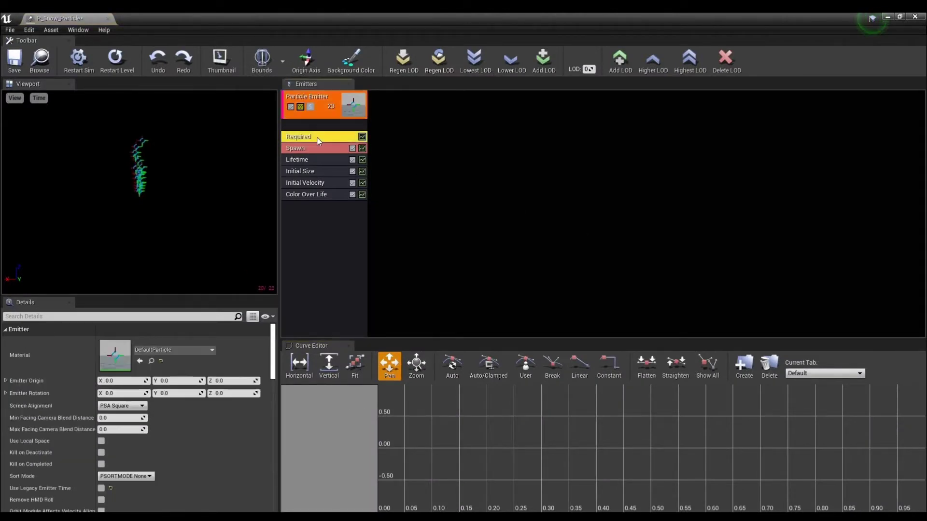
{"action": "left_click", "coordinate": [159, 351]}
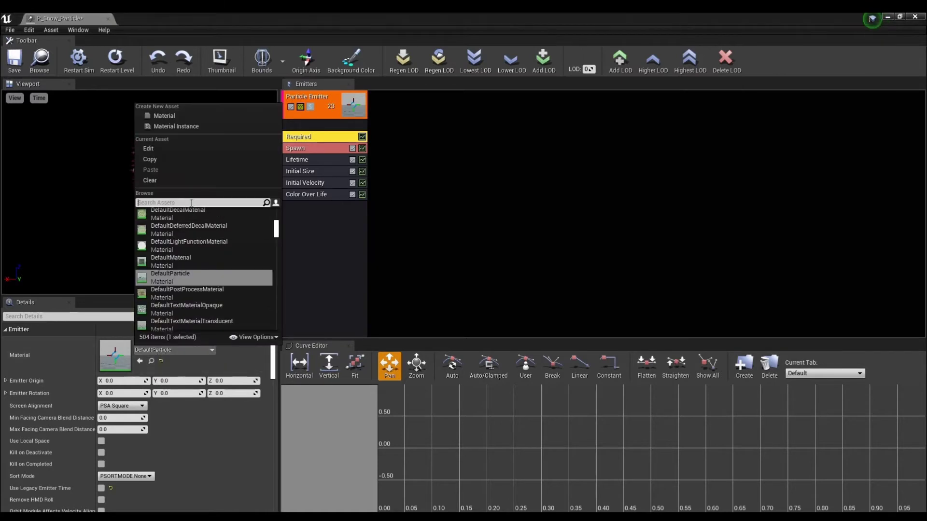
{"action": "type", "text": "sn"}
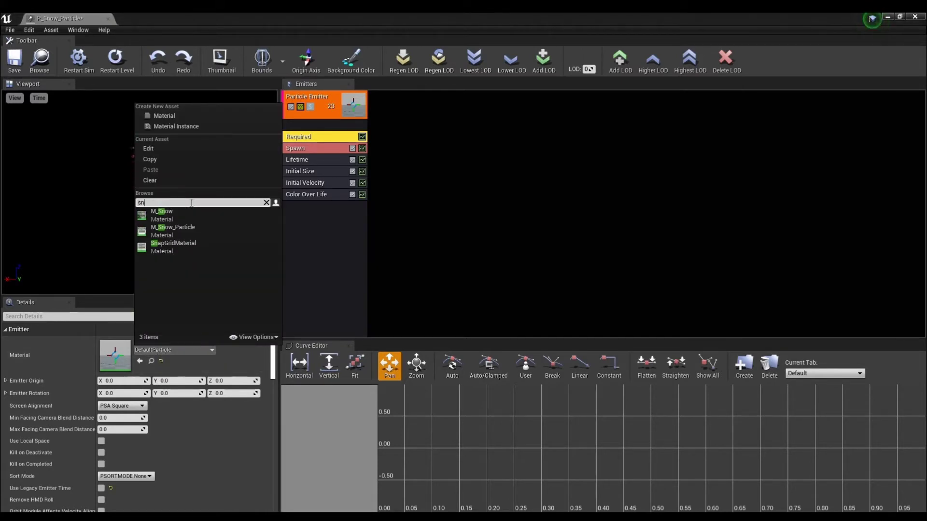
{"action": "left_click", "coordinate": [187, 236]}
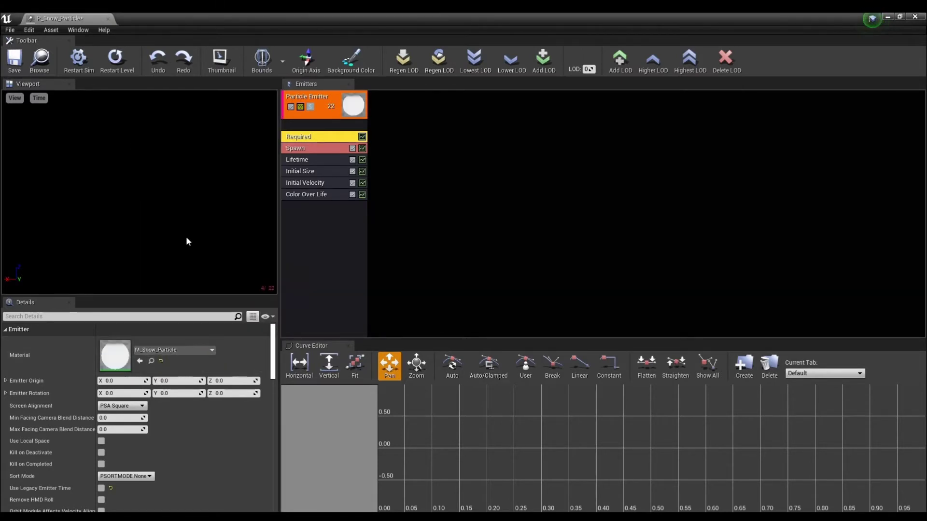
- Set the emitter's constant Spawn rate to 3000 and adjust the uniform Lifetime range, using a minimum of 6
{"action": "left_click", "coordinate": [330, 149]}
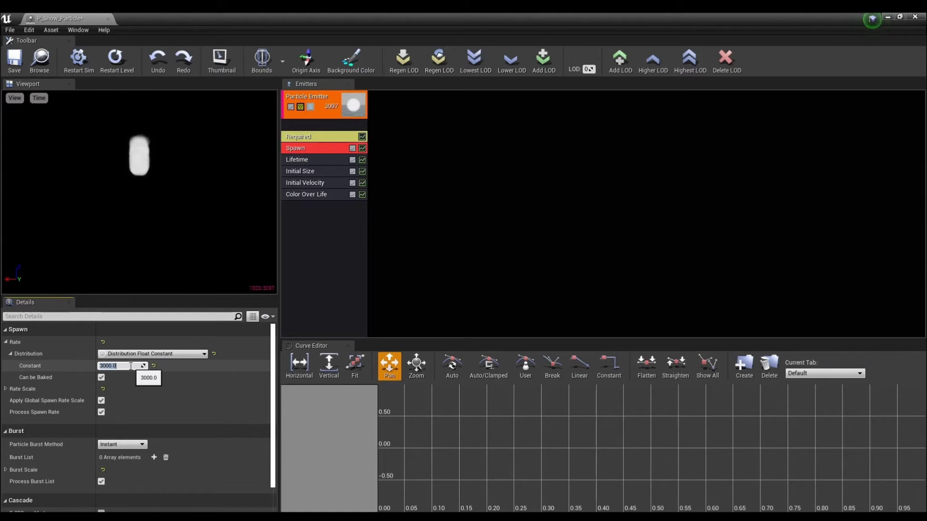
{"action": "left_click", "coordinate": [328, 161]}
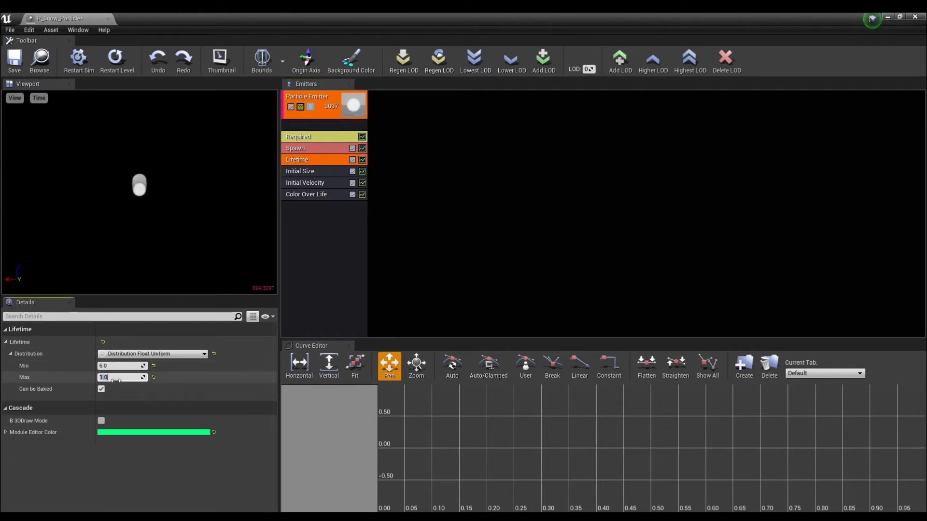
{"action": "key", "text": "Return"}
{"action": "left_click", "coordinate": [348, 279]}
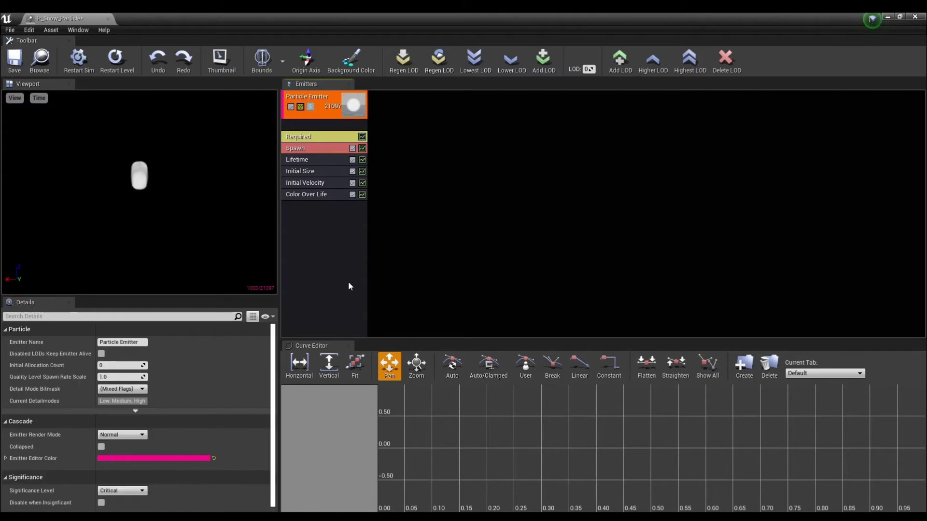
- Set the maximum Start Size of the Initial Size module to 6 on X, Y and Z
{"action": "left_click", "coordinate": [328, 170]}
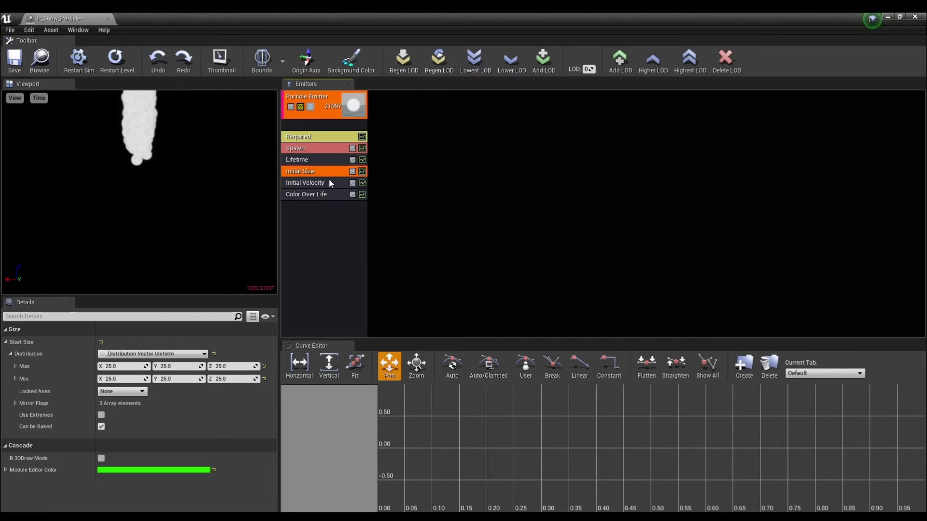
{"action": "left_click", "coordinate": [121, 366]}
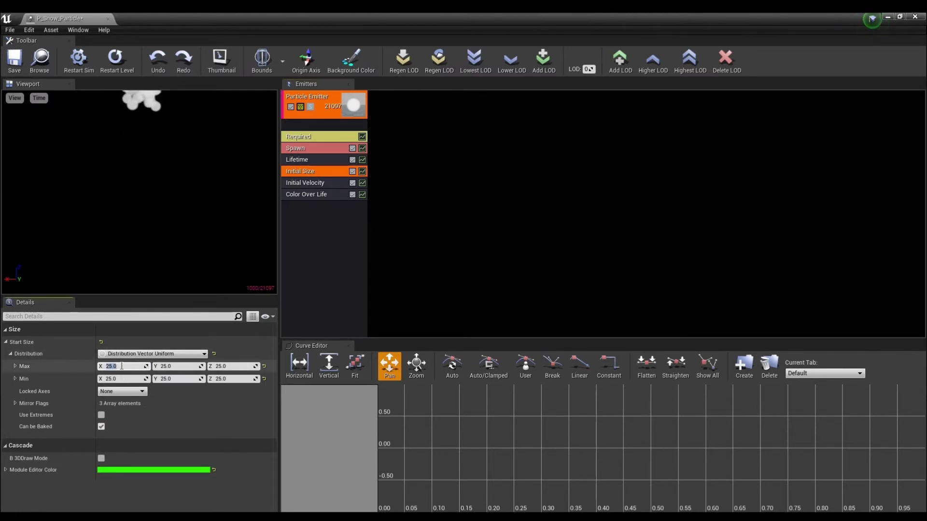
{"action": "type", "text": "6"}
{"action": "key", "text": "Tab"}
{"action": "type", "text": "6"}
{"action": "key", "text": "Tab"}
{"action": "type", "text": "6"}
- Set the minimum Start Size of the Initial Size module to 5 on X, Y and Z
{"action": "left_click", "coordinate": [124, 378]}
{"action": "type", "text": "5"}
{"action": "key", "text": "Tab"}
{"action": "type", "text": "5"}
{"action": "key", "text": "Return"}
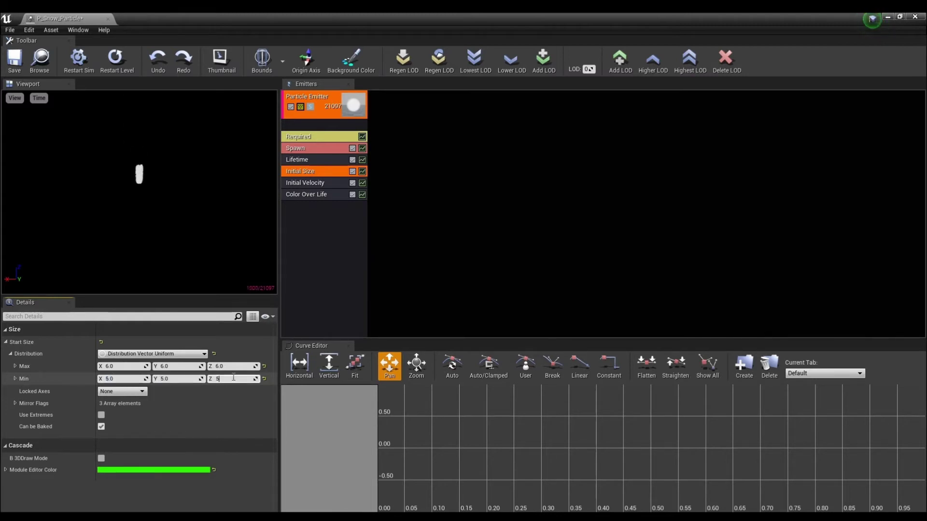
{"action": "left_click", "coordinate": [328, 299]}
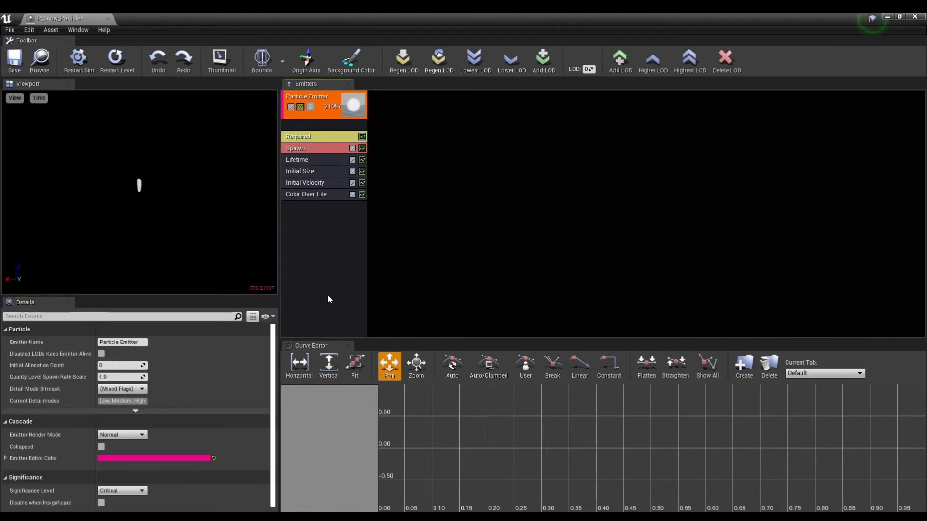
{"action": "left_click", "coordinate": [328, 175]}
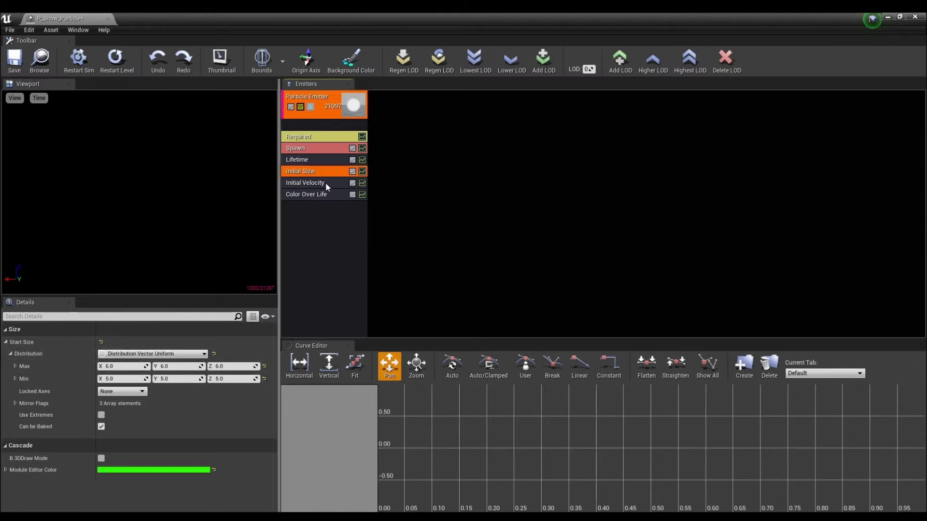
- Set the maximum Start Velocity of the Initial Velocity module to X 200, Y 200 and Z -400
{"action": "left_click", "coordinate": [325, 182]}
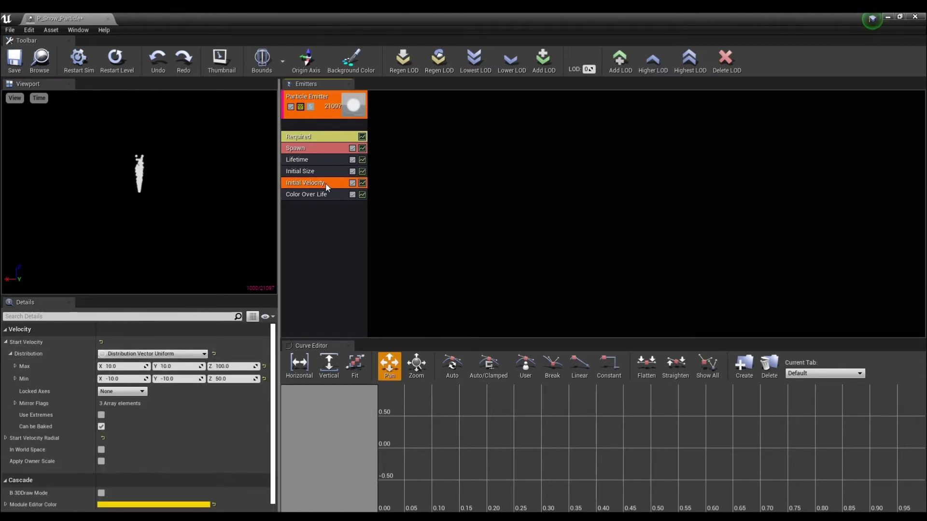
{"action": "left_click", "coordinate": [129, 367]}
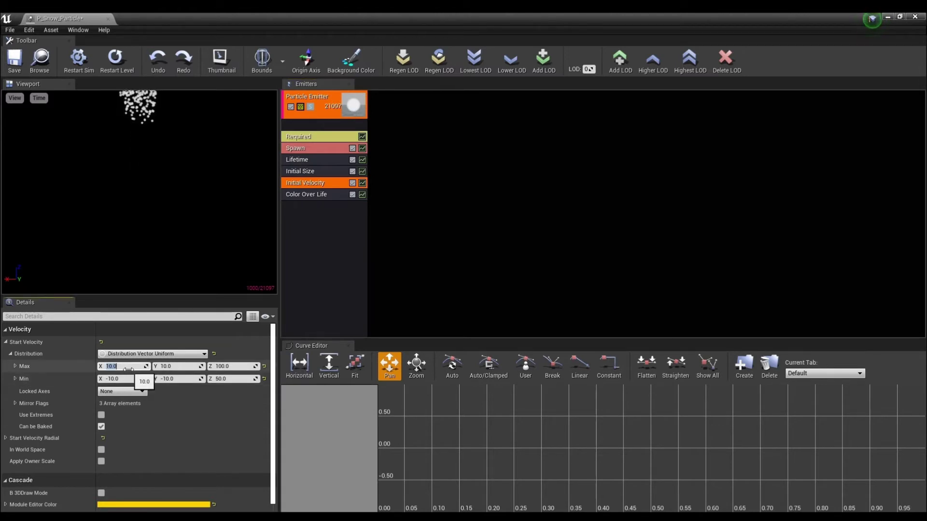
{"action": "type", "text": "200"}
{"action": "key", "text": "Tab"}
{"action": "type", "text": "200"}
{"action": "key", "text": "Tab"}
{"action": "type", "text": "-400"}
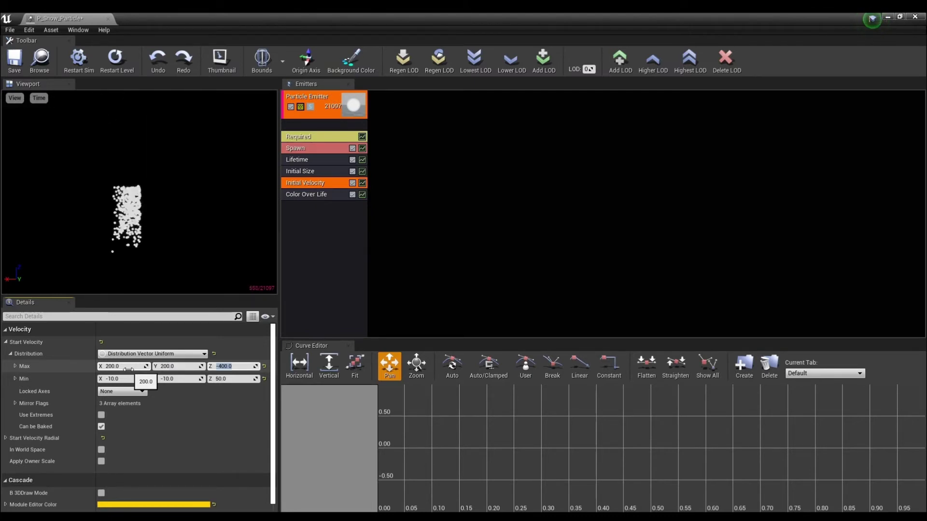
{"action": "key", "text": "Return"}
- Set the minimum Start Velocity of the Initial Velocity module to X -200, Y -200 and Z -250
{"action": "left_click", "coordinate": [129, 378]}
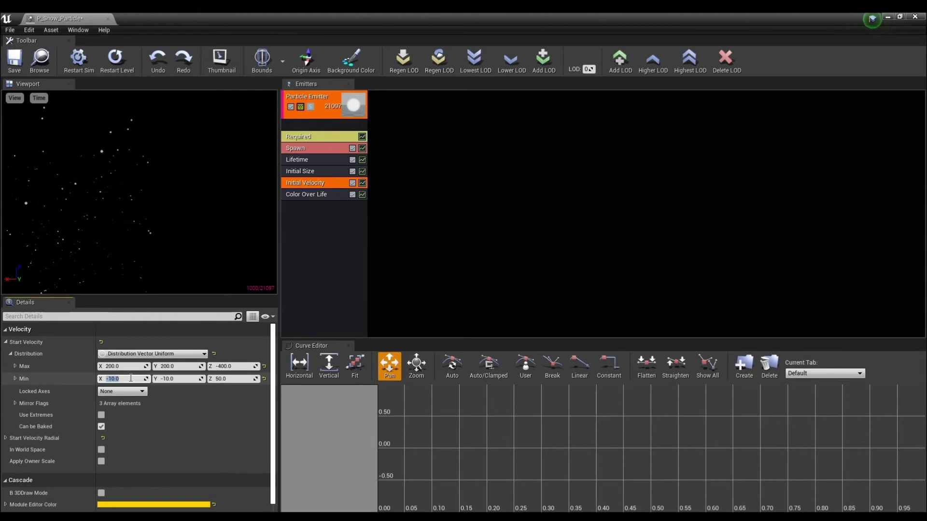
{"action": "type", "text": "-200"}
{"action": "key", "text": "Tab"}
{"action": "type", "text": "-200"}
{"action": "key", "text": "Tab"}
{"action": "type", "text": "-250"}
{"action": "key", "text": "Return"}
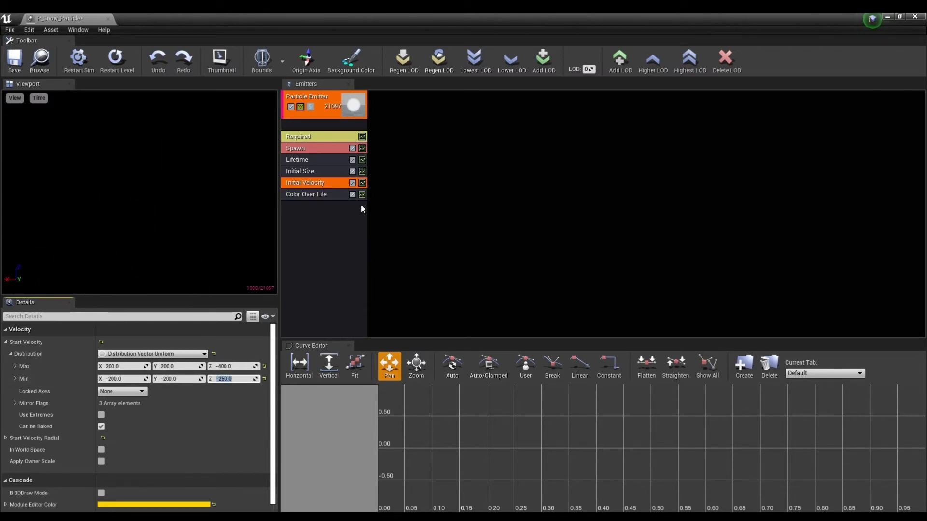
- Add an Initial Location module to the particle emitter
{"action": "left_click", "coordinate": [320, 211]}
{"action": "right_click", "coordinate": [319, 210]}
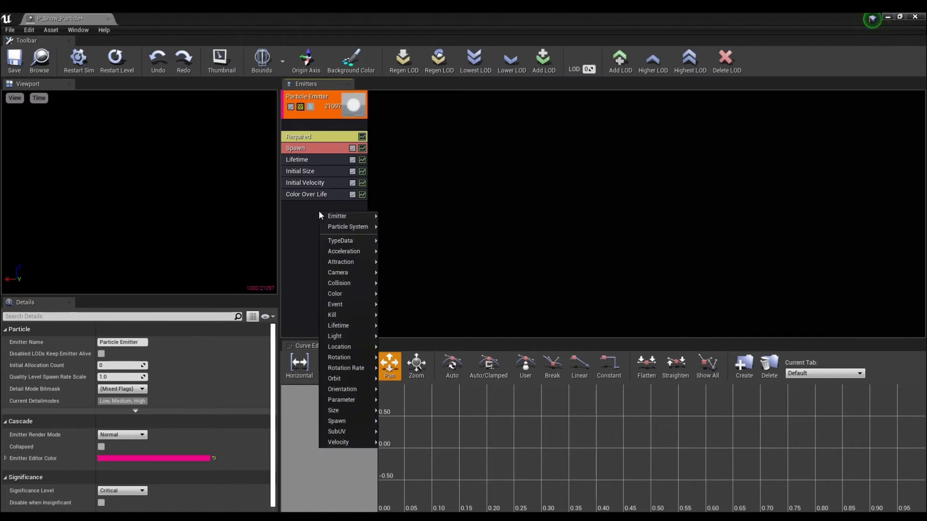
{"action": "mouse_move", "coordinate": [323, 216]}
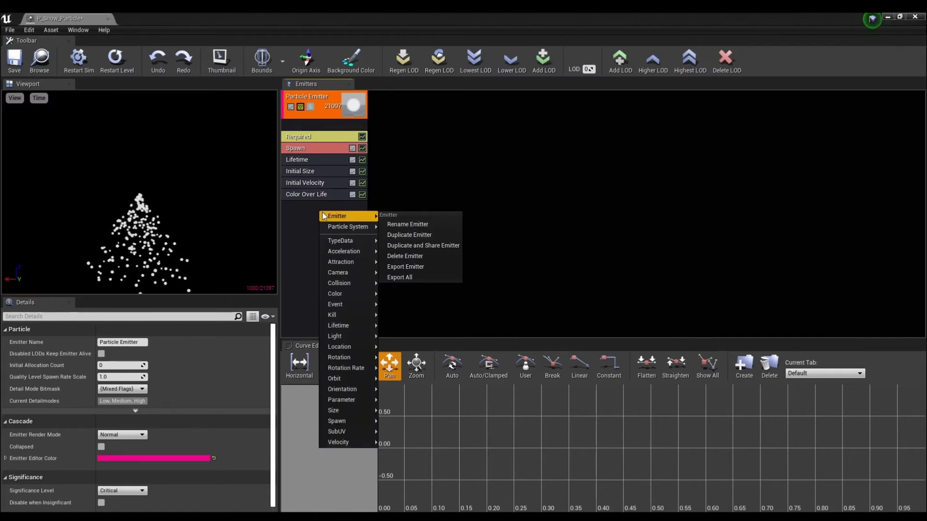
{"action": "mouse_move", "coordinate": [341, 255]}
{"action": "type", "text": "in"}
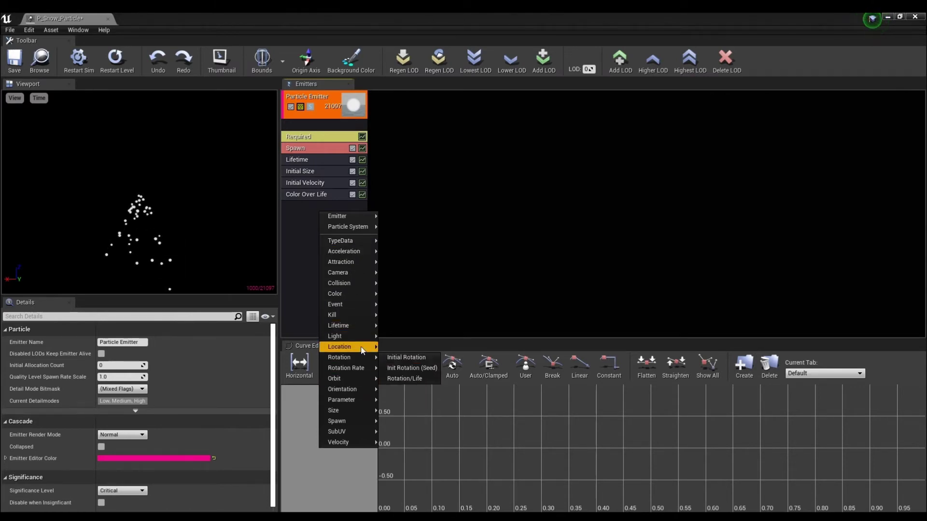
{"action": "mouse_move", "coordinate": [361, 348]}
{"action": "left_click", "coordinate": [401, 348]}
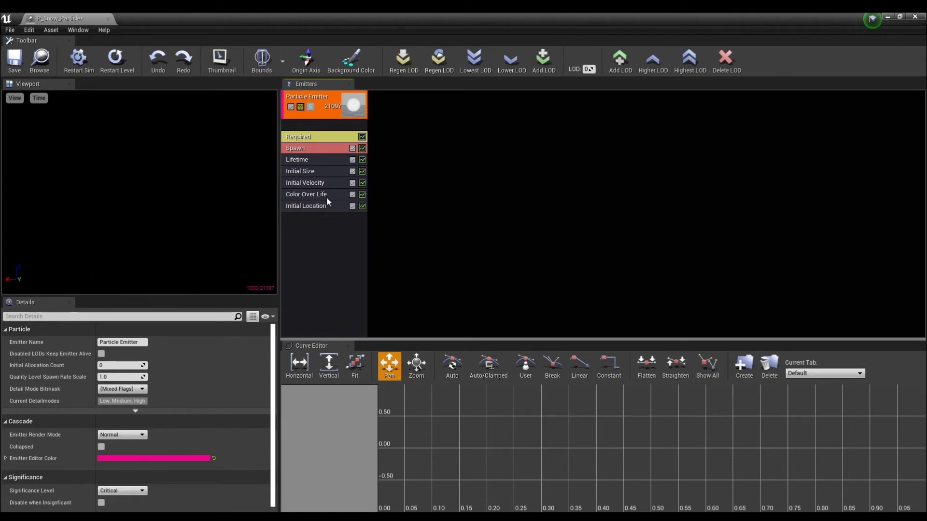
- Set the maximum Start Location of the Initial Location module to X 2000, Y 2000 and Z 50
{"action": "left_click", "coordinate": [327, 202]}
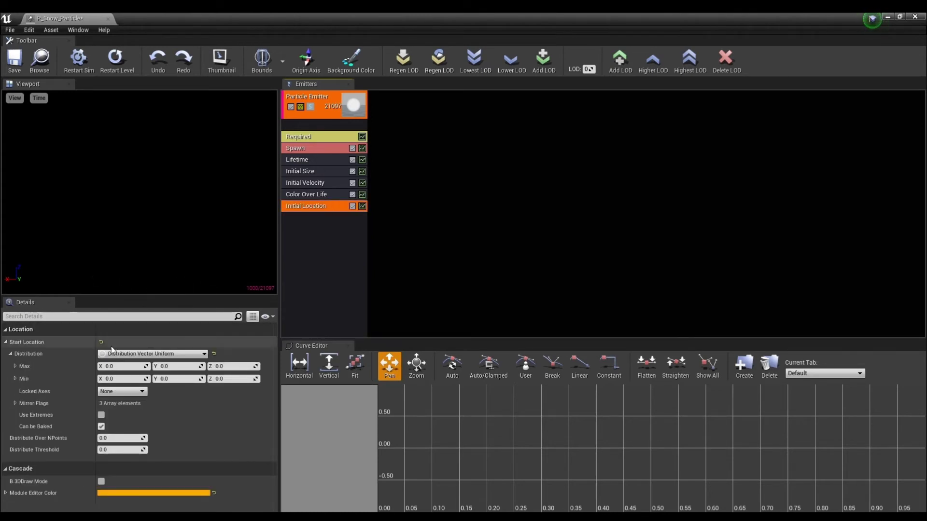
{"action": "left_click", "coordinate": [142, 366]}
{"action": "type", "text": "200"}
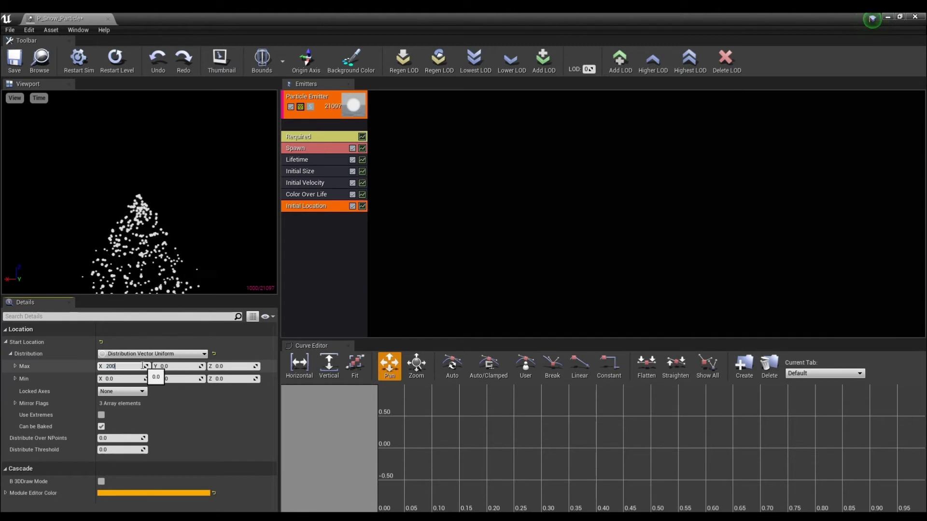
{"action": "type", "text": "0"}
{"action": "key", "text": "Tab"}
{"action": "type", "text": "20"}
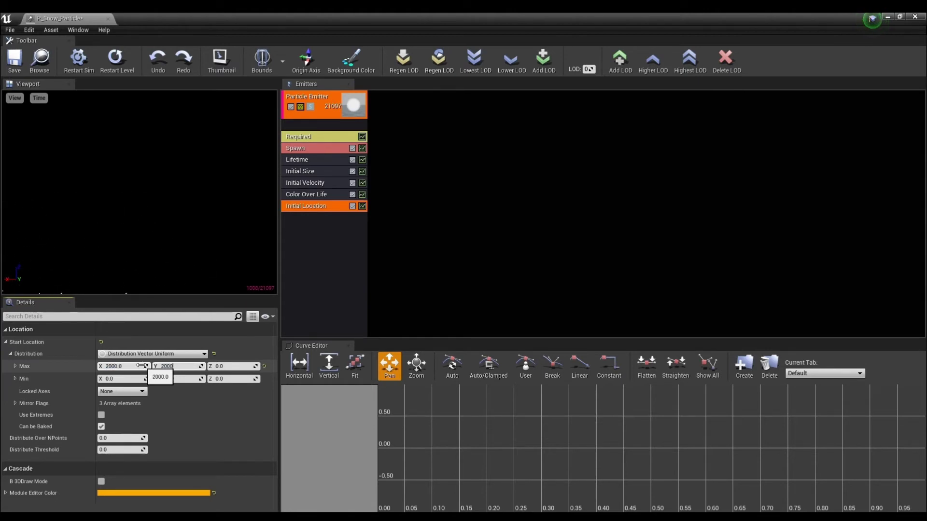
{"action": "key", "text": "Tab"}
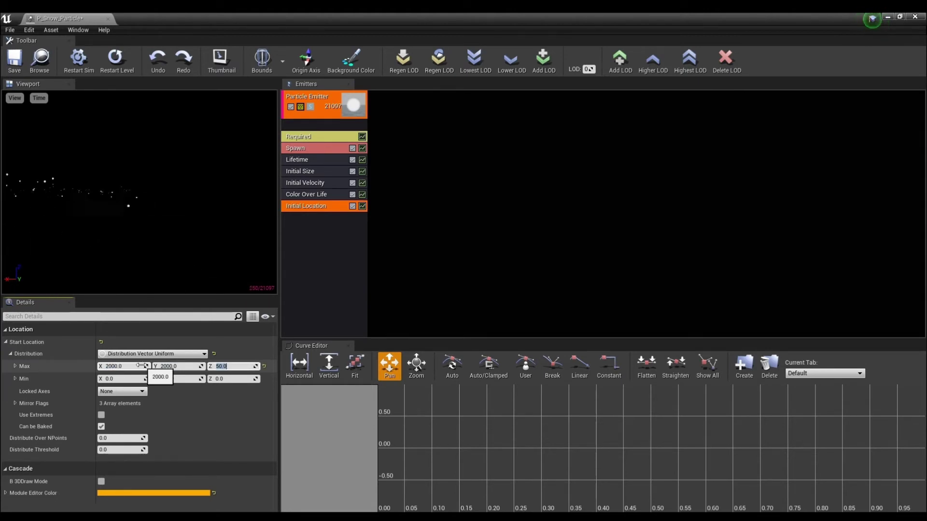
- Set the minimum Start Location of the Initial Location module to X -2000, Y -2000 and Z 50
{"action": "left_click", "coordinate": [129, 377]}
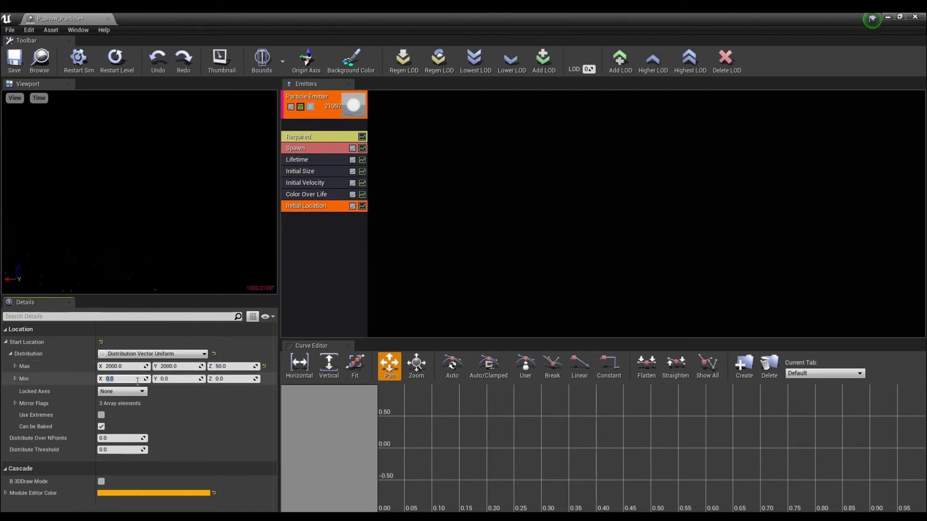
{"action": "key", "text": "Tab"}
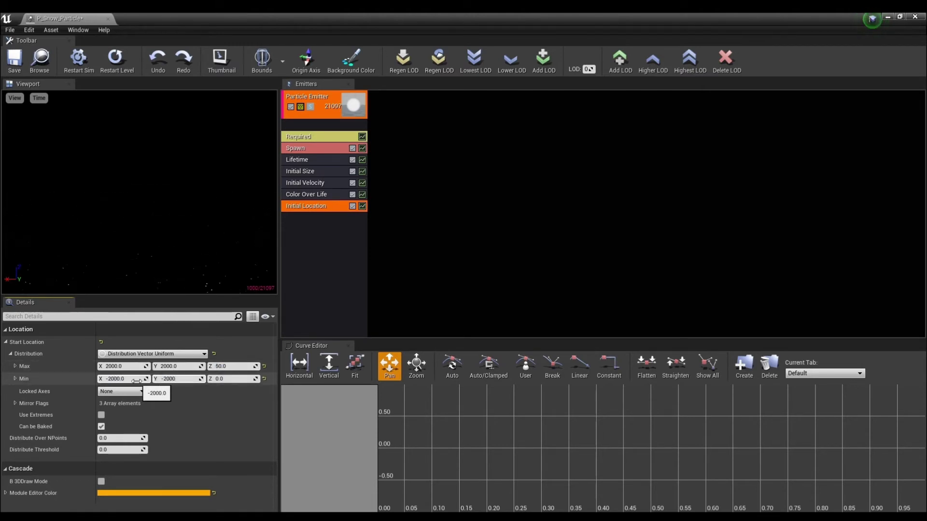
{"action": "key", "text": "Tab"}
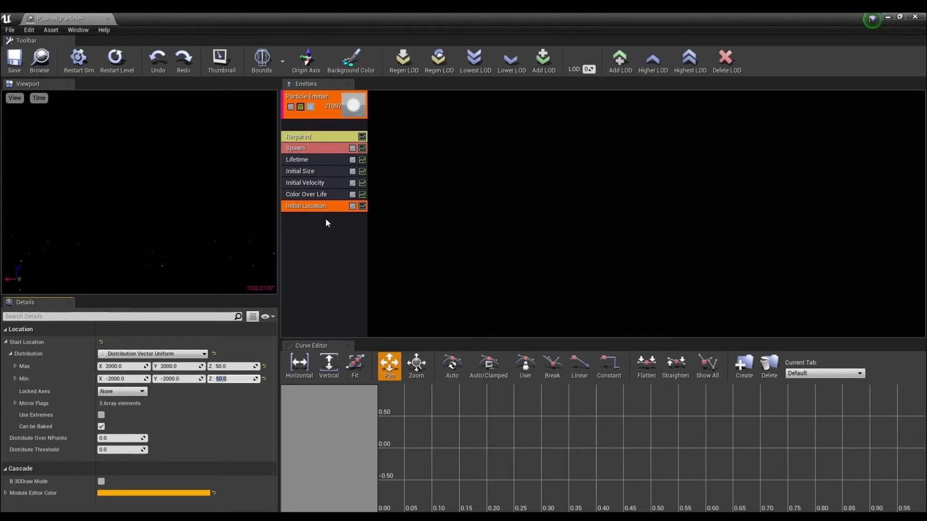
- Add GPU Sprites type data to the particle emitter
{"action": "left_click", "coordinate": [309, 231]}
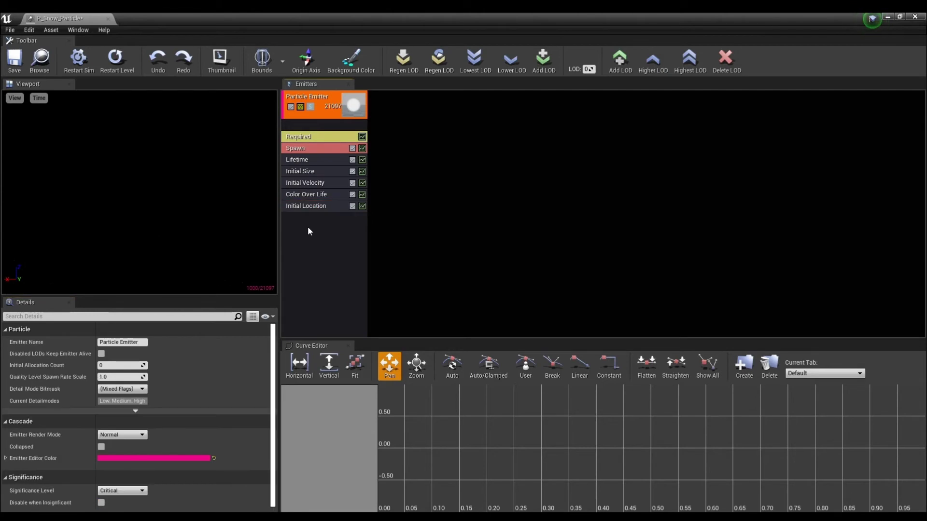
{"action": "right_click", "coordinate": [312, 218]}
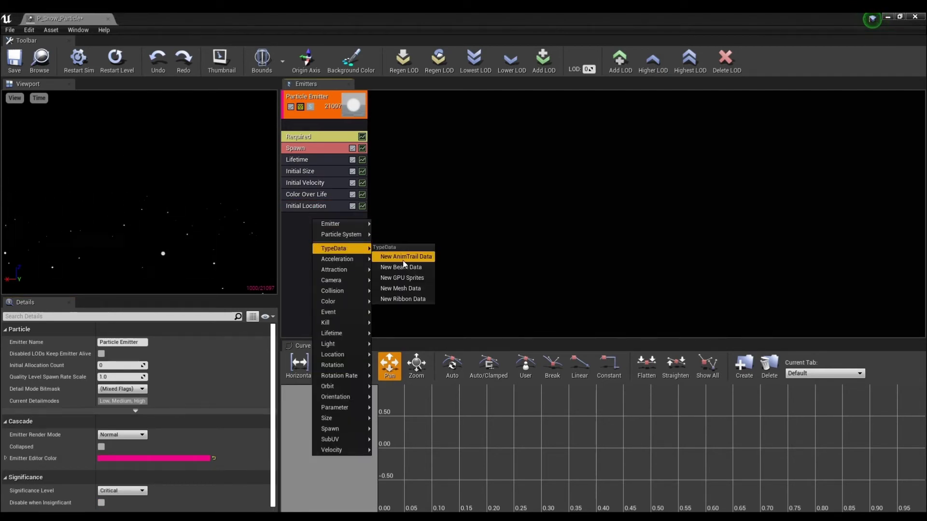
{"action": "left_click", "coordinate": [413, 279]}
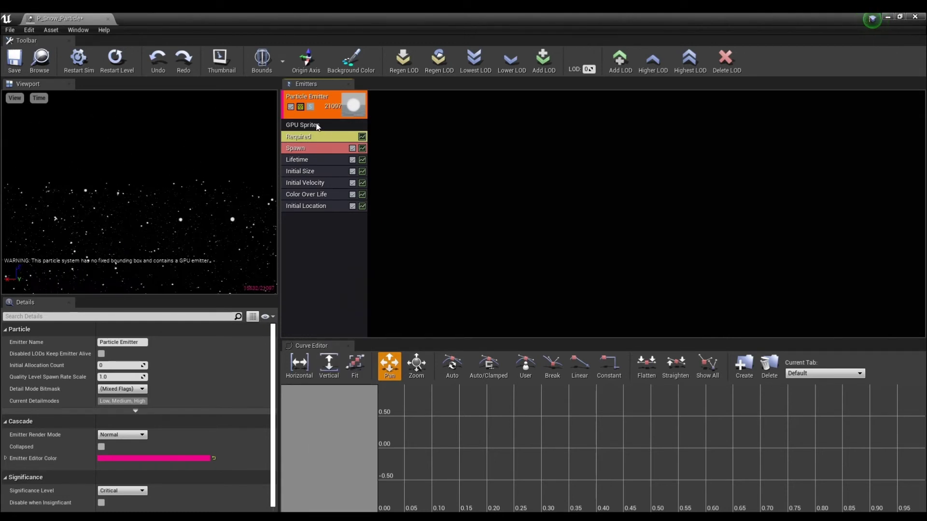
- Set fixed bounds for the particle system and turn on the bounds display in the preview
{"action": "left_click", "coordinate": [281, 64]}
{"action": "left_click", "coordinate": [311, 81]}
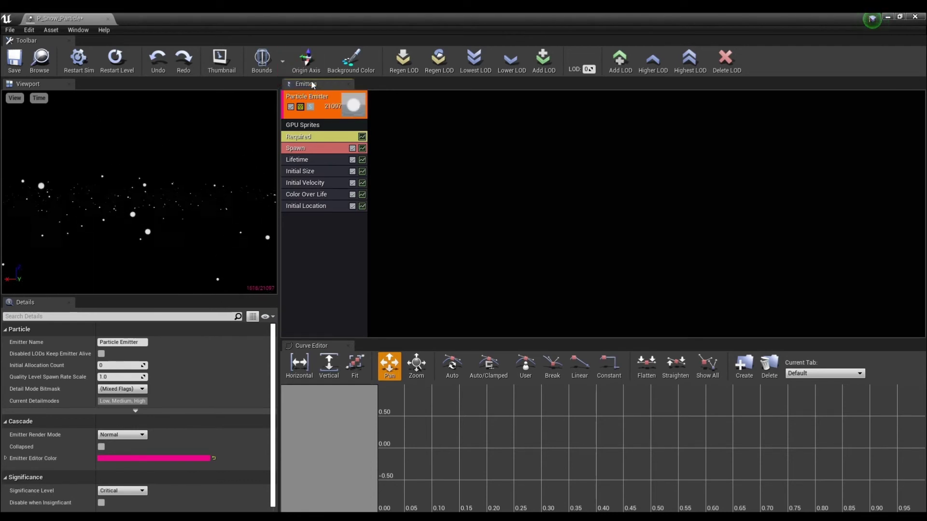
{"action": "left_click", "coordinate": [265, 62]}
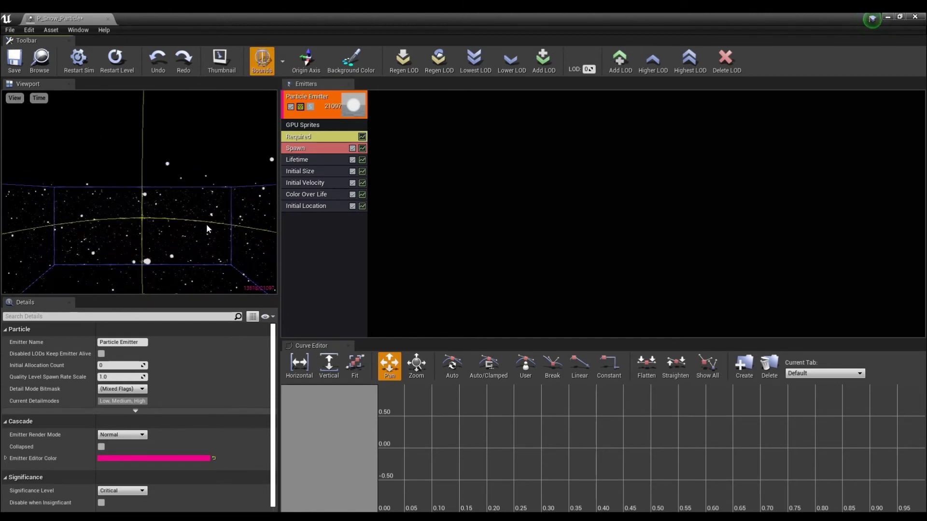
{"action": "mouse_move", "coordinate": [206, 224]}
{"action": "left_mouse_down"}
{"action": "mouse_move", "coordinate": [150, 222]}
{"action": "mouse_move", "coordinate": [178, 205]}
{"action": "left_mouse_up"}
{"action": "scroll", "coordinate": [178, 202], "scroll_direction": "up", "scroll_amount": 2}
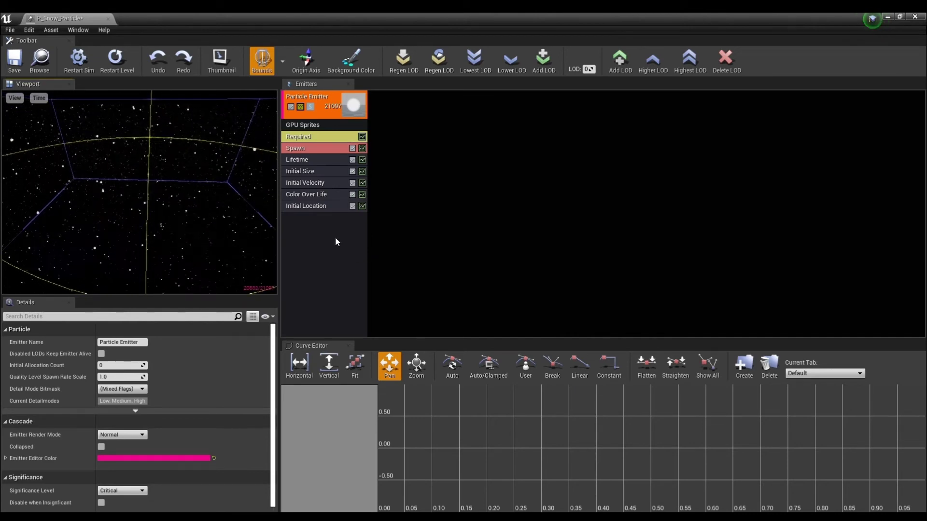
- Add an Initial Rotation module to the particle emitter
{"action": "right_click", "coordinate": [326, 226]}
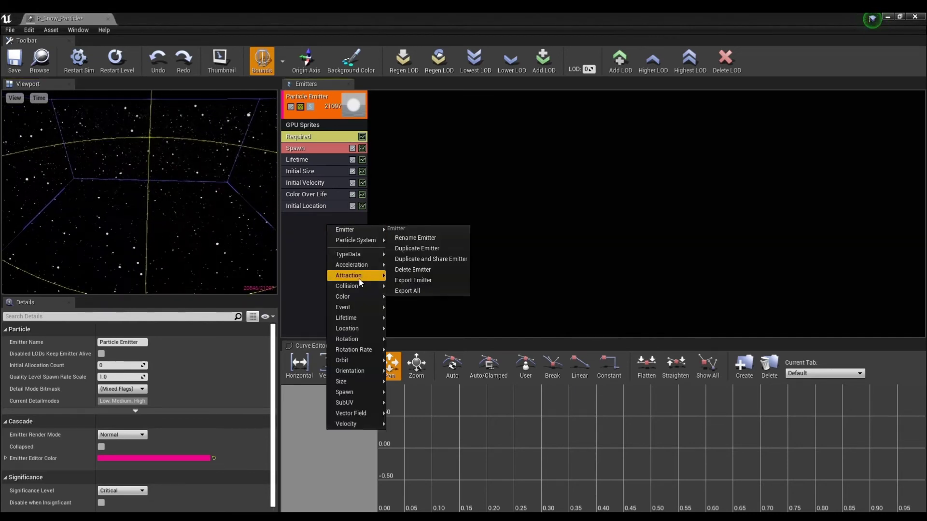
{"action": "mouse_move", "coordinate": [374, 340]}
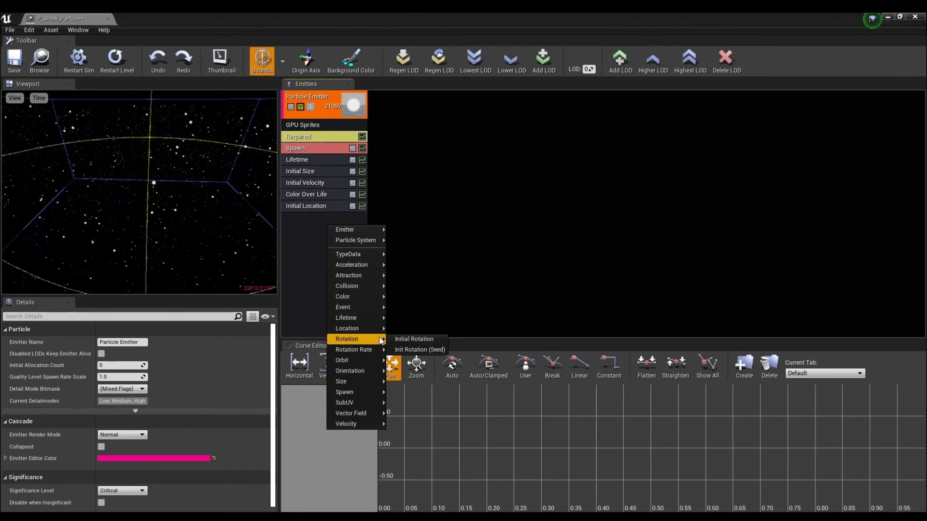
{"action": "left_click", "coordinate": [414, 340]}
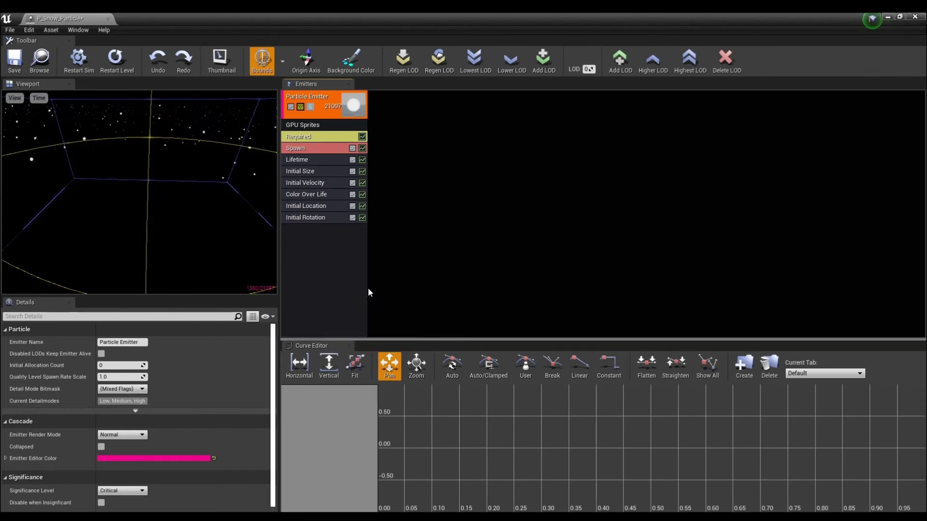
- Set the maximum Start Rotation of the Initial Rotation module to 5
{"action": "left_click", "coordinate": [323, 220]}
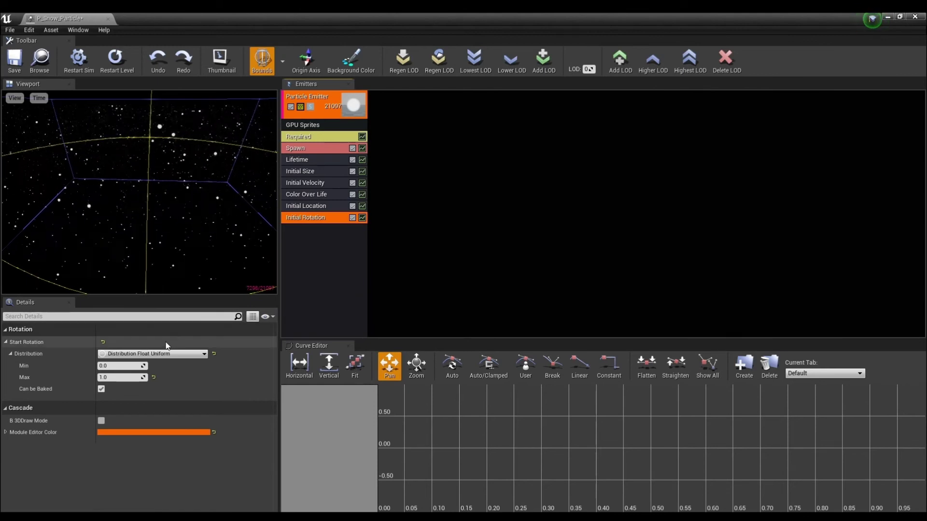
{"action": "left_click", "coordinate": [123, 377]}
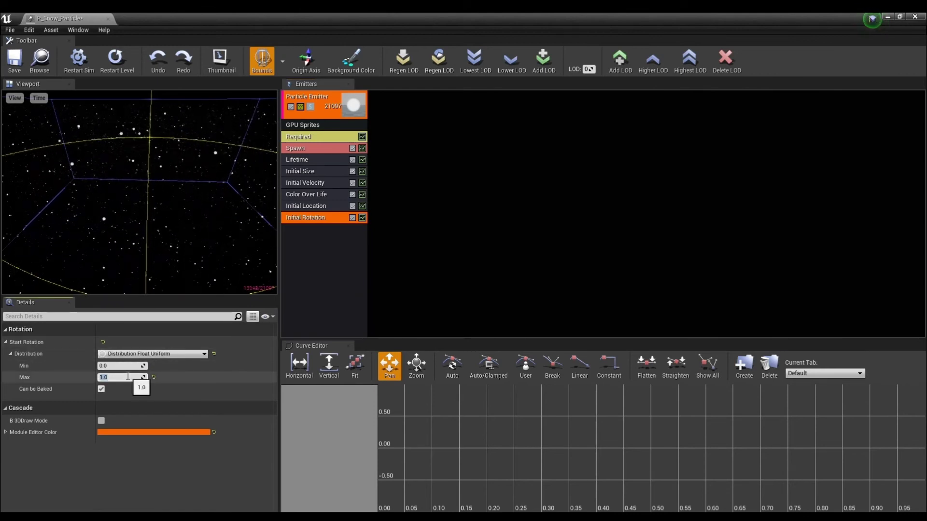
{"action": "type", "text": "5"}
{"action": "key", "text": "Return"}
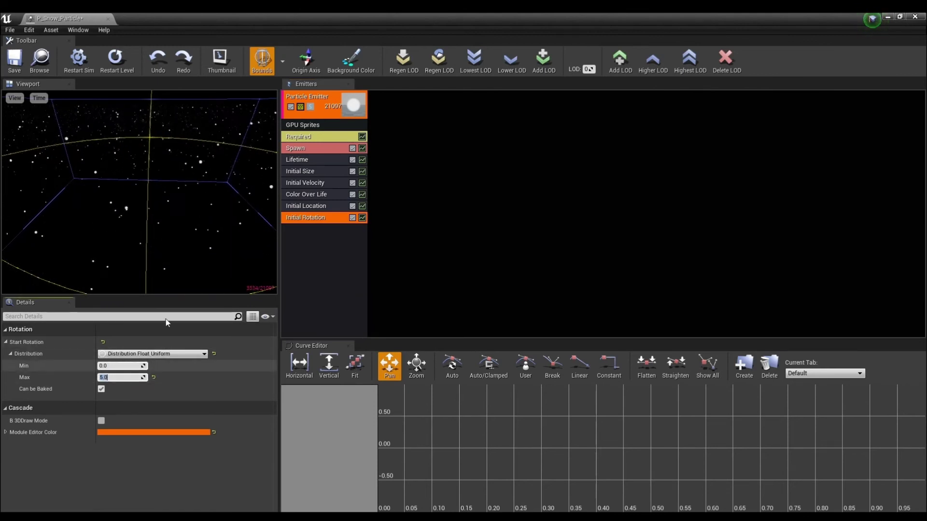
{"action": "left_click", "coordinate": [313, 252]}
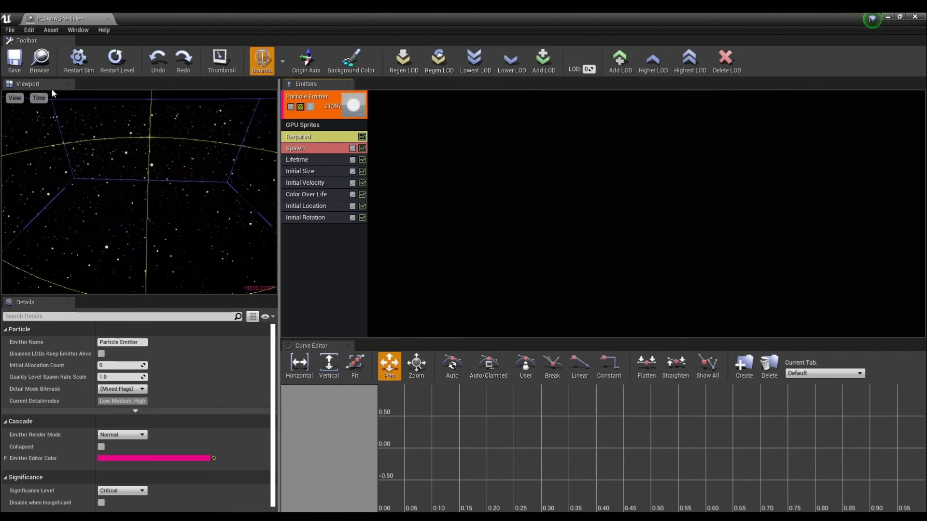
- Save the P_Snow_Particle particle system and close its editor
{"action": "mouse_move", "coordinate": [174, 180]}
{"action": "right_mouse_down"}
{"action": "mouse_move", "coordinate": [176, 160]}
{"action": "mouse_move", "coordinate": [175, 174]}
{"action": "right_mouse_up"}
{"action": "left_click_drag", "start_coordinate": [174, 180], "coordinate": [175, 180]}
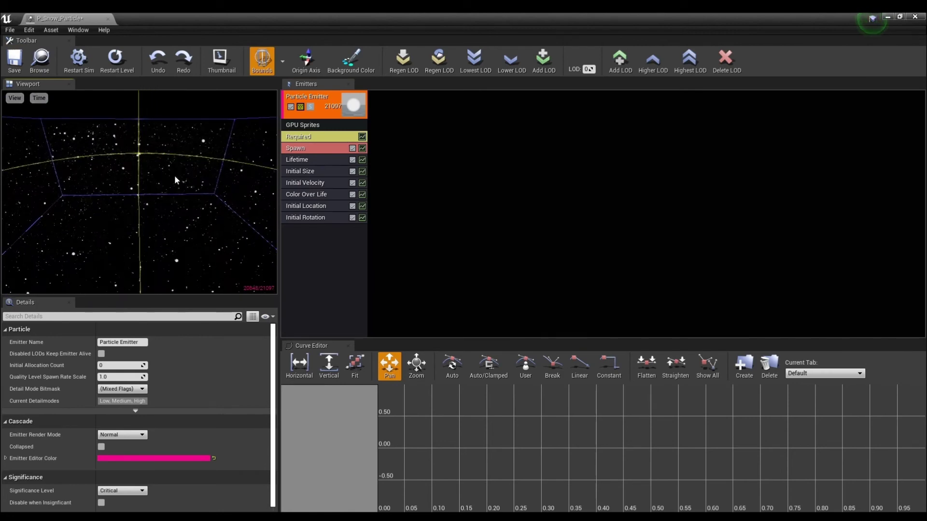
{"action": "left_click", "coordinate": [24, 66]}
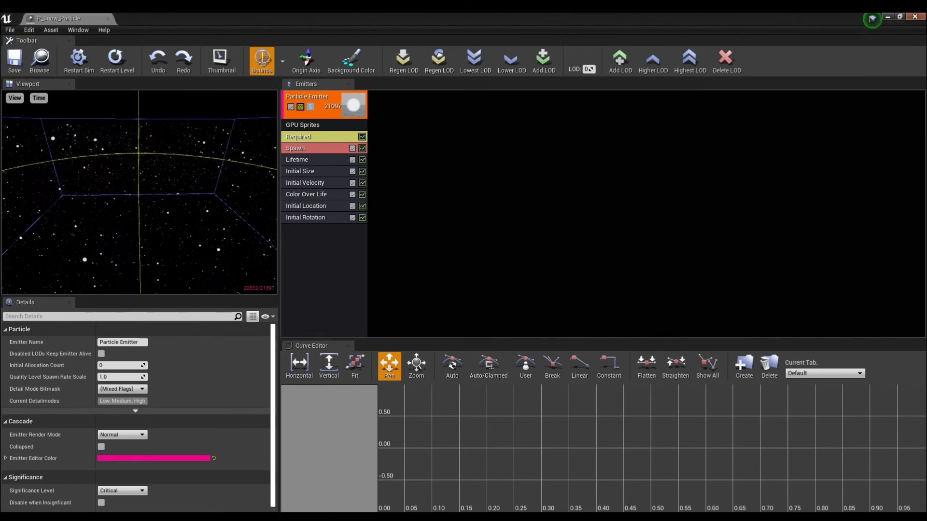
{"action": "left_click", "coordinate": [920, 18]}
- Save all modified project content together with the third-person level
{"action": "scroll", "coordinate": [48, 424], "scroll_direction": "up", "scroll_amount": 10}
{"action": "left_click", "coordinate": [49, 396]}
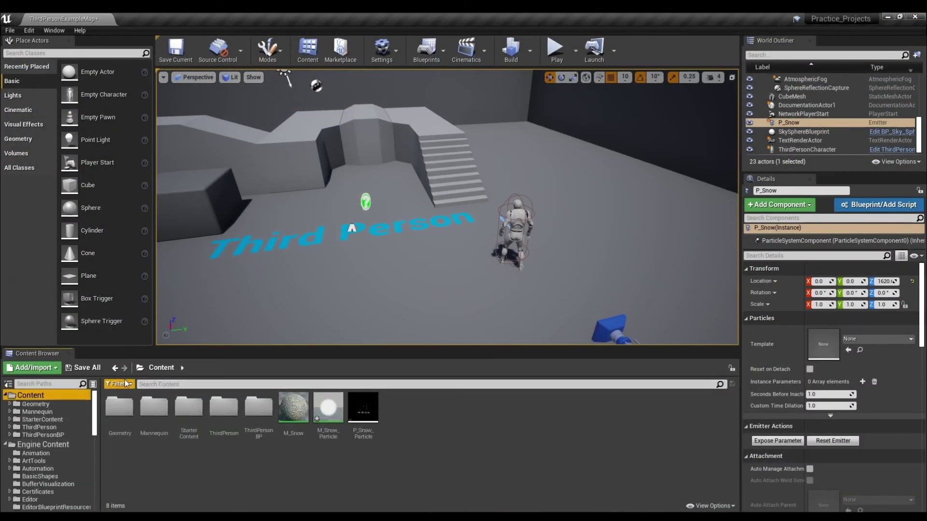
{"action": "left_click", "coordinate": [85, 368]}
{"action": "left_click", "coordinate": [550, 357]}
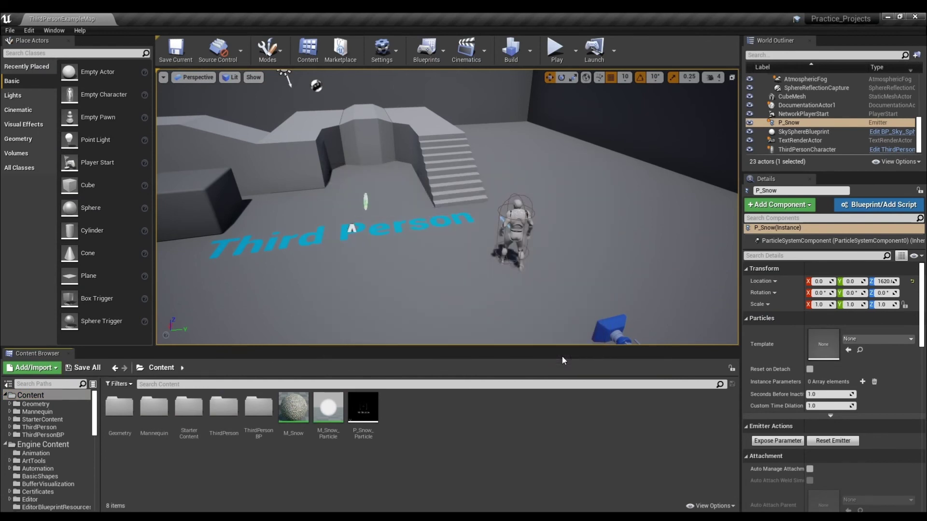
- Place P_Snow_Particle in the level and set its location to X 0, Y 0 and Z 700
{"action": "left_click_drag", "start_coordinate": [368, 408], "coordinate": [380, 241]}
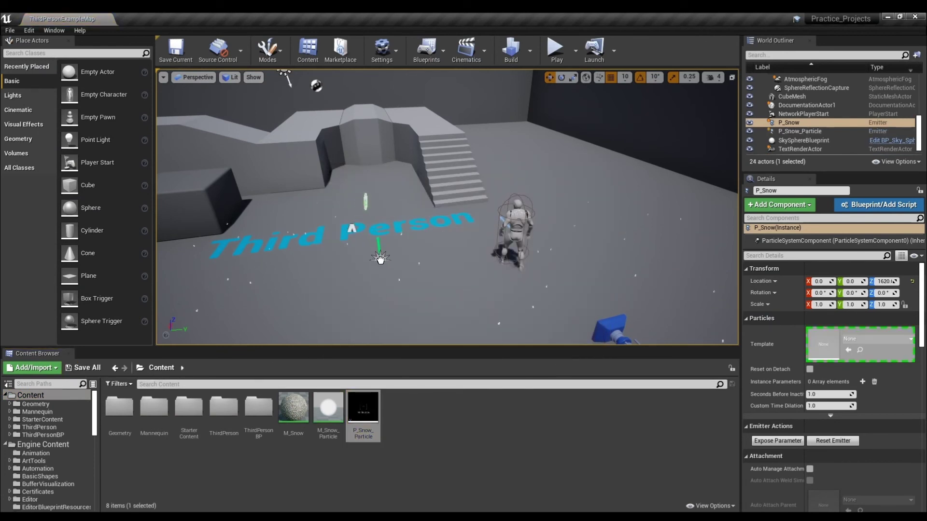
{"action": "left_click", "coordinate": [821, 282]}
{"action": "type", "text": "0"}
{"action": "key", "text": "Tab"}
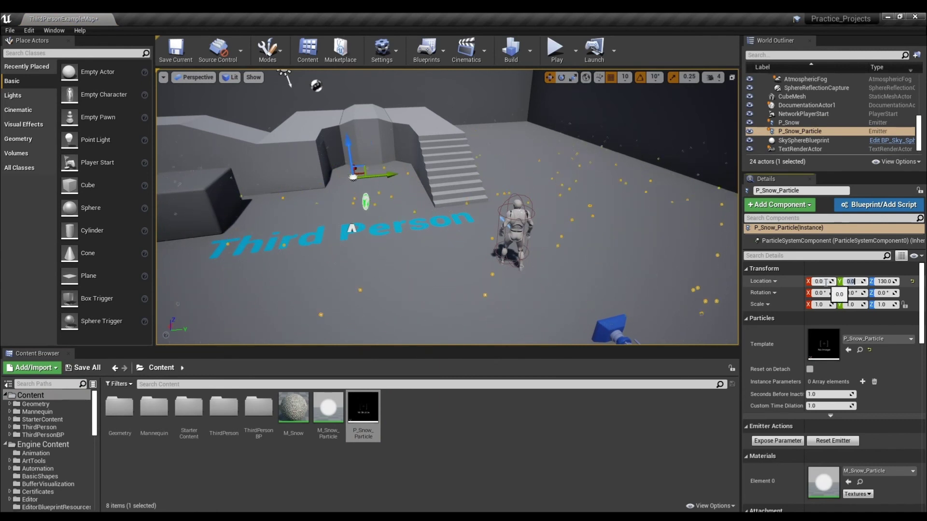
{"action": "key", "text": "Tab"}
- Play the level and run the character around to examine the falling snow
{"action": "left_click", "coordinate": [557, 51]}
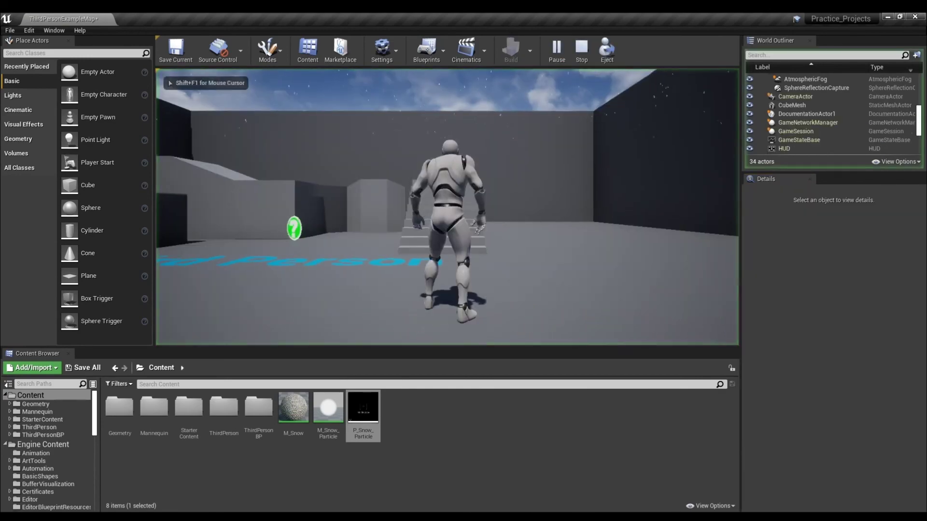
{"action": "key", "text": "a"}
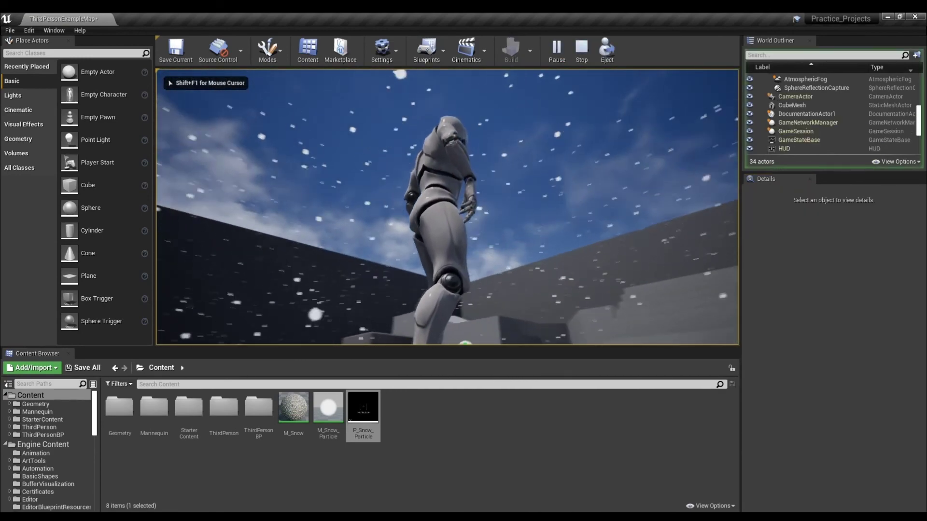
{"action": "key", "text": "a"}
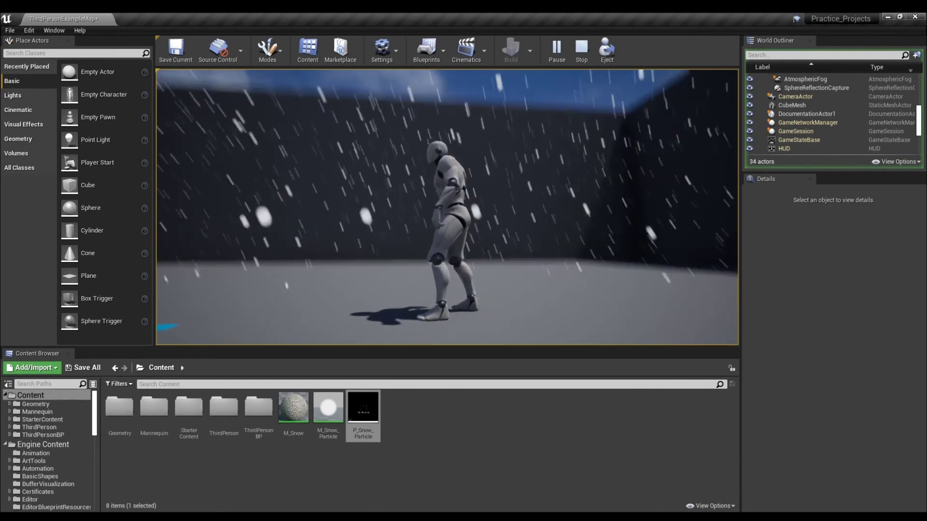
{"action": "key", "text": "a"}
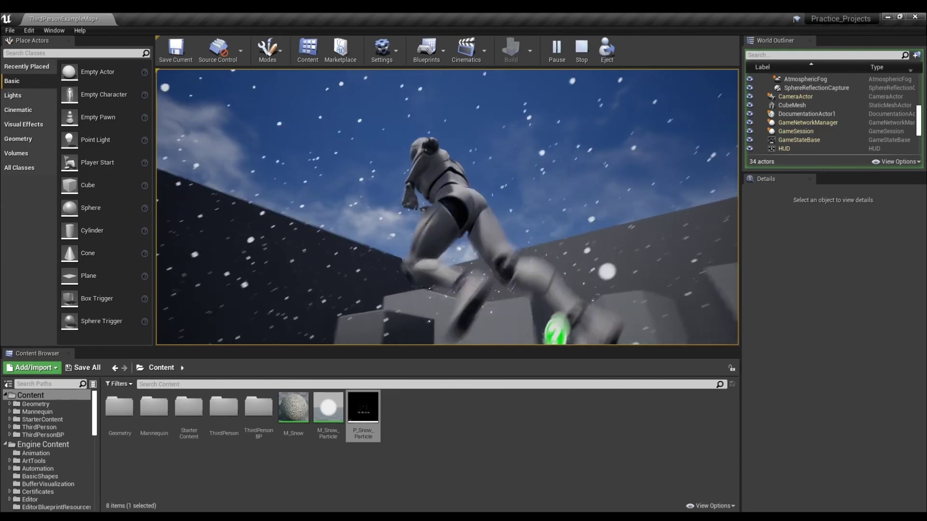
{"action": "key", "text": "d"}
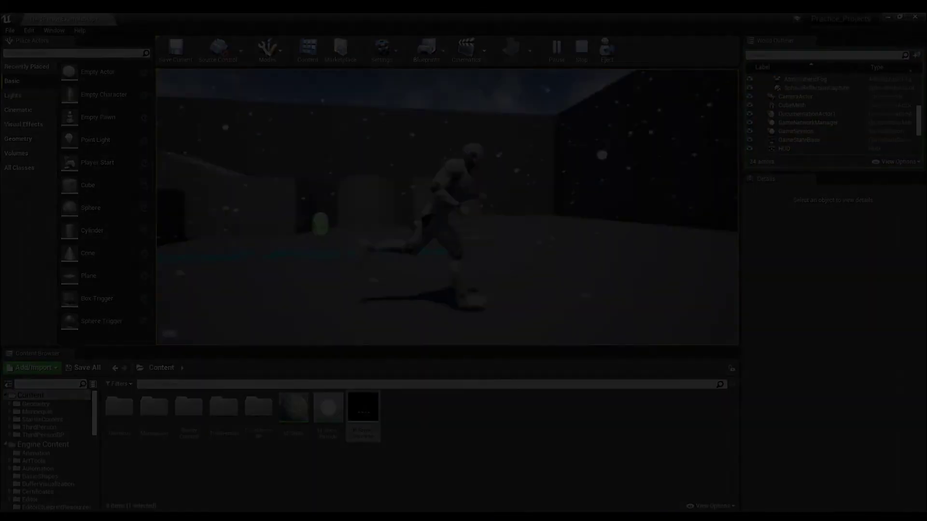